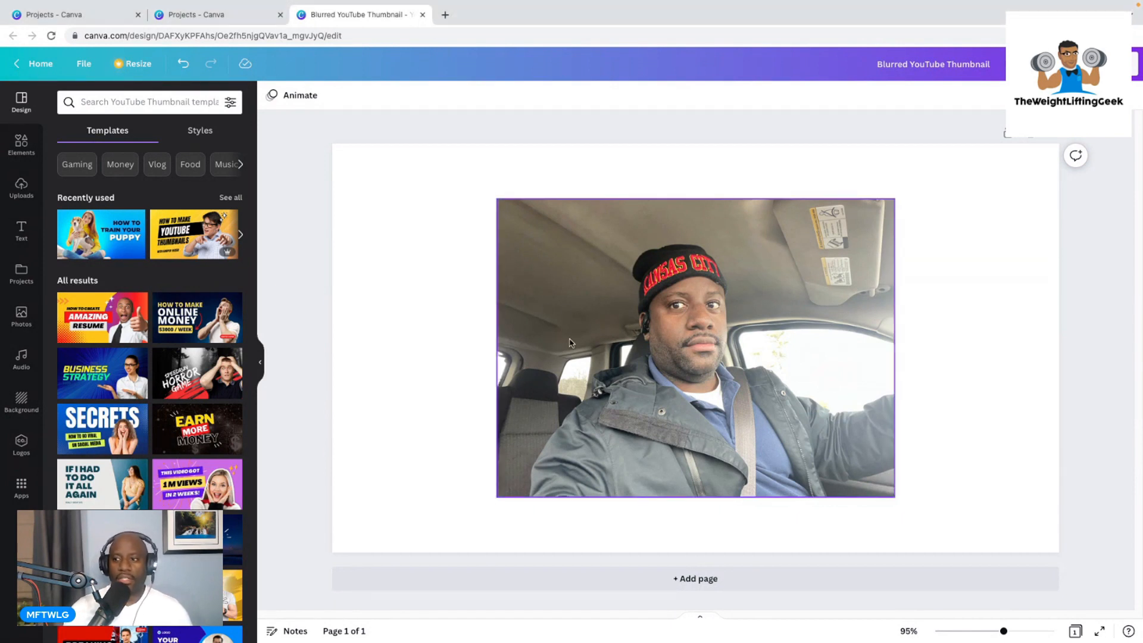
Browse the image effects for the photo of the man in the car and apply Auto Focus to it
{"action": "left_click", "coordinate": [637, 278]}
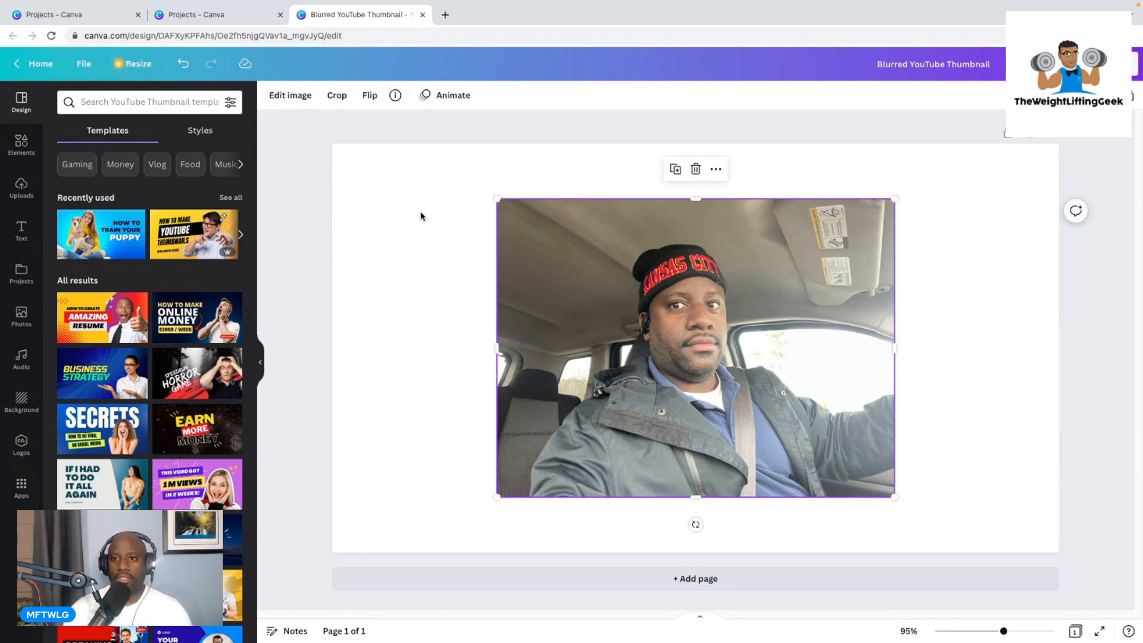
{"action": "left_click", "coordinate": [292, 100]}
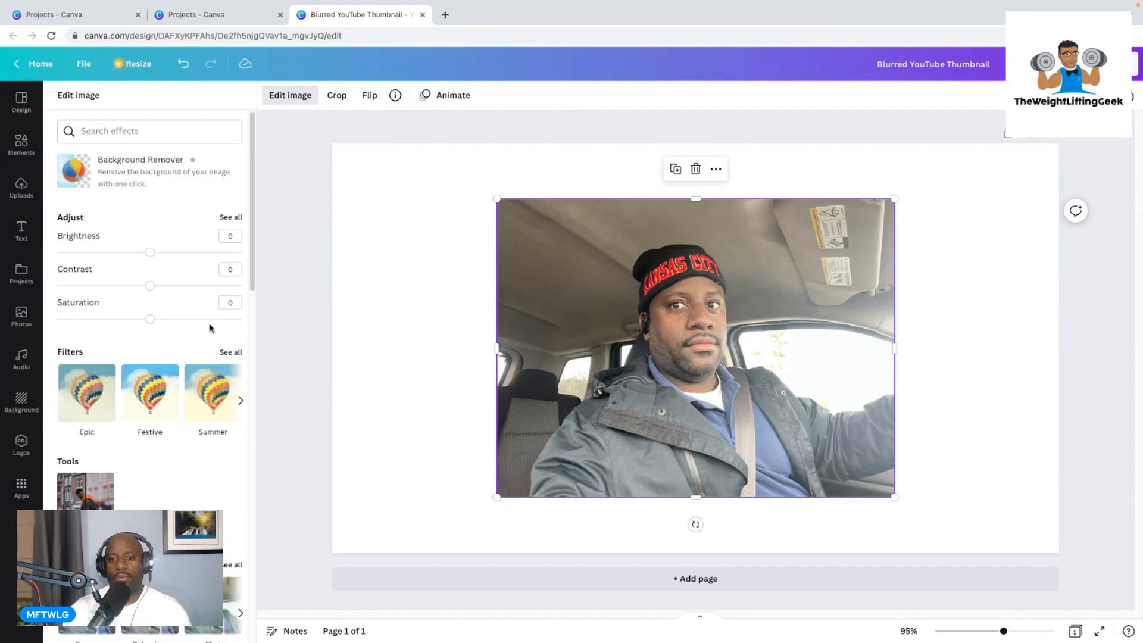
{"action": "scroll", "coordinate": [195, 321], "scroll_direction": "down", "scroll_amount": 15}
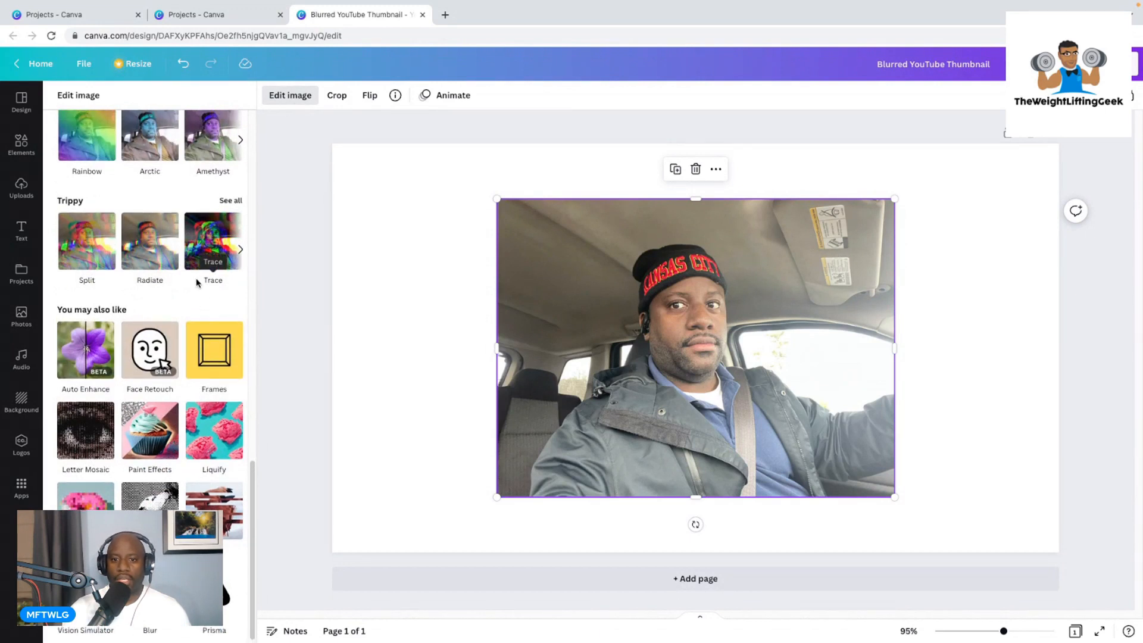
{"action": "scroll", "coordinate": [195, 277], "scroll_direction": "up", "scroll_amount": 1}
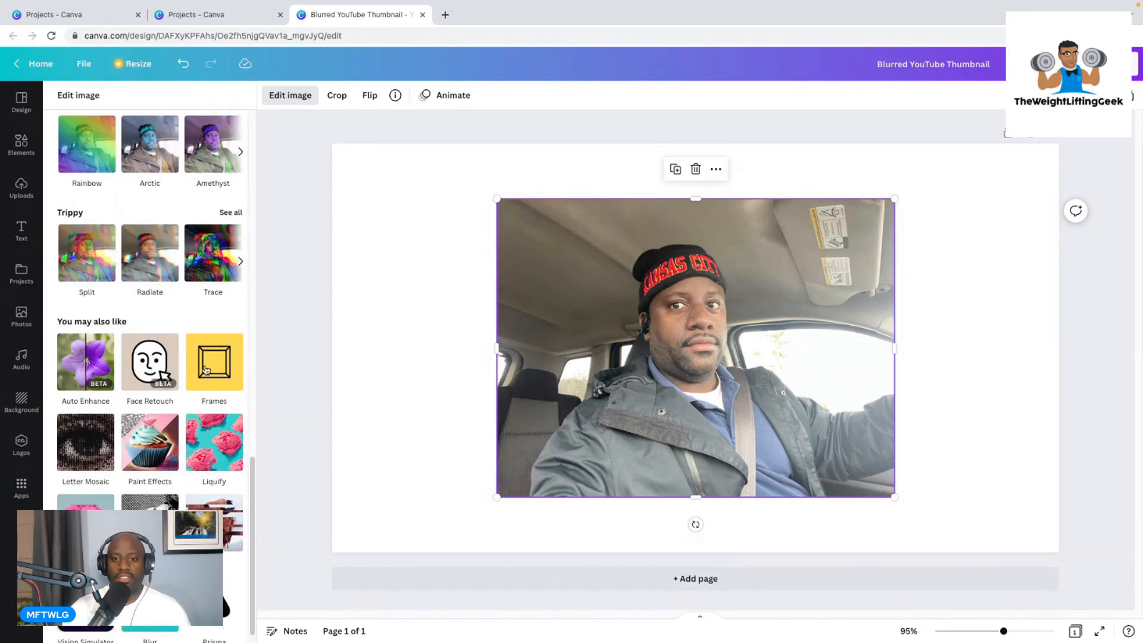
{"action": "scroll", "coordinate": [162, 300], "scroll_direction": "up", "scroll_amount": 5}
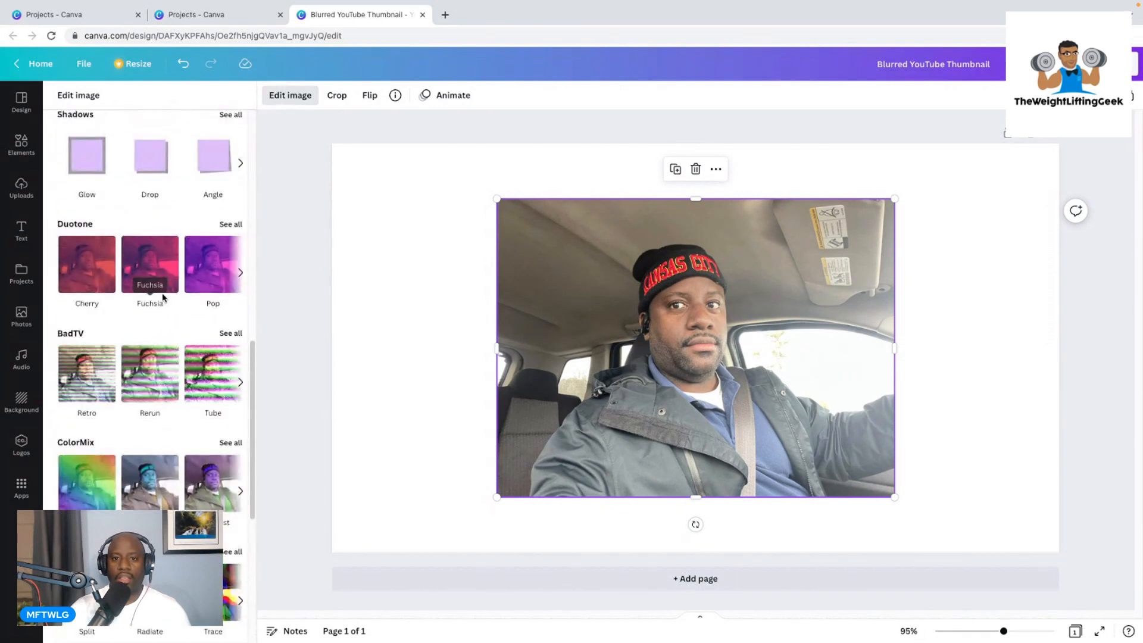
{"action": "scroll", "coordinate": [155, 334], "scroll_direction": "down", "scroll_amount": 5}
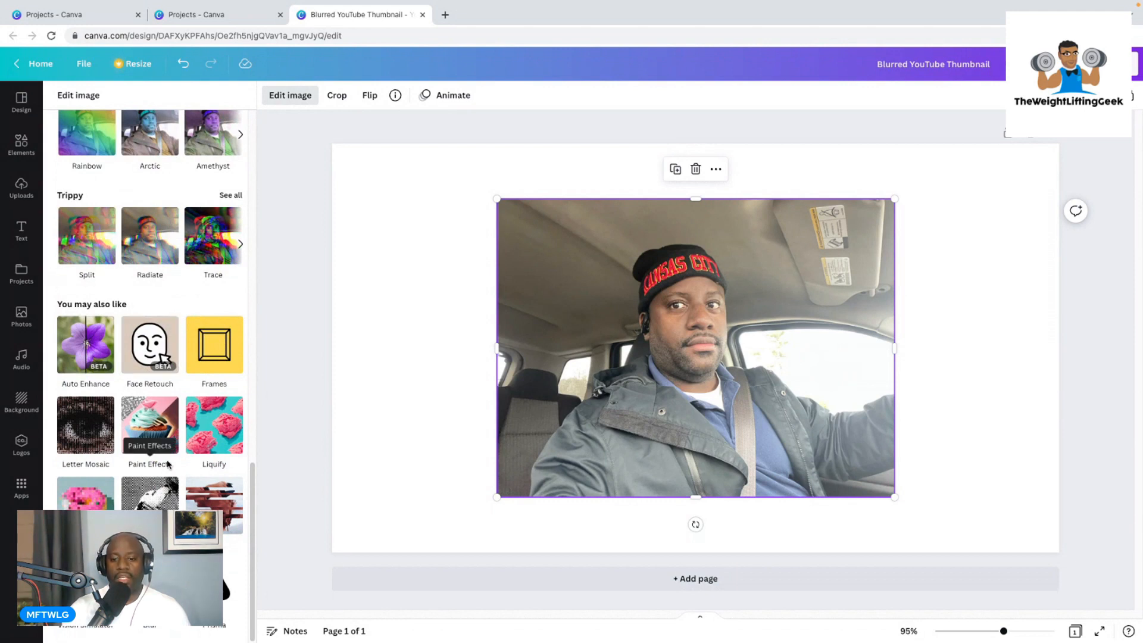
{"action": "scroll", "coordinate": [202, 405], "scroll_direction": "up", "scroll_amount": 10}
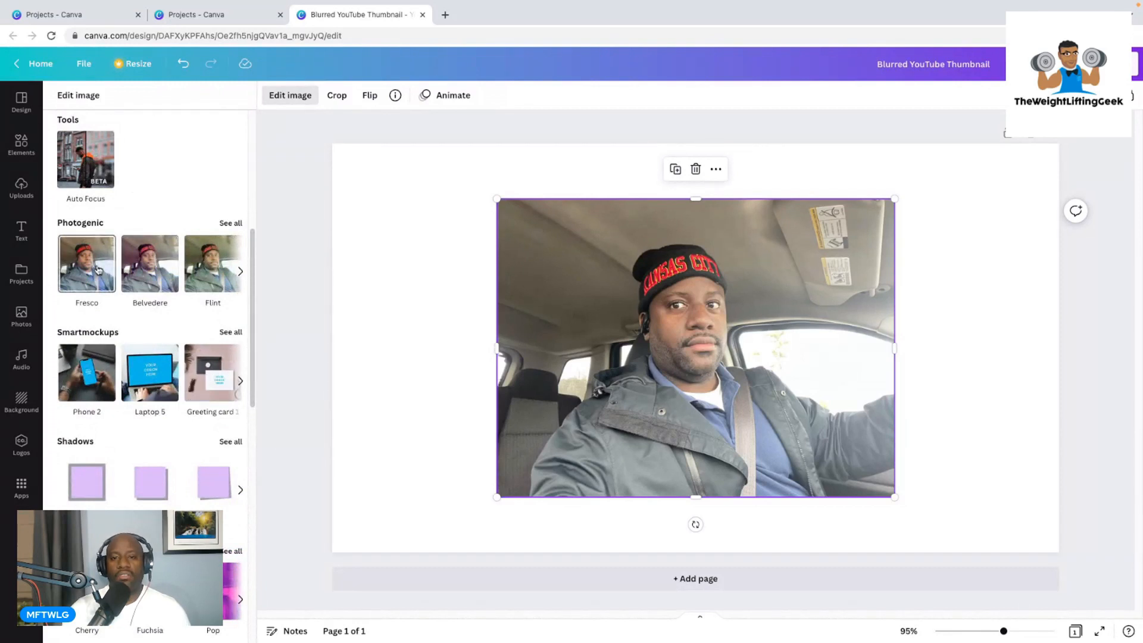
{"action": "left_click", "coordinate": [83, 153]}
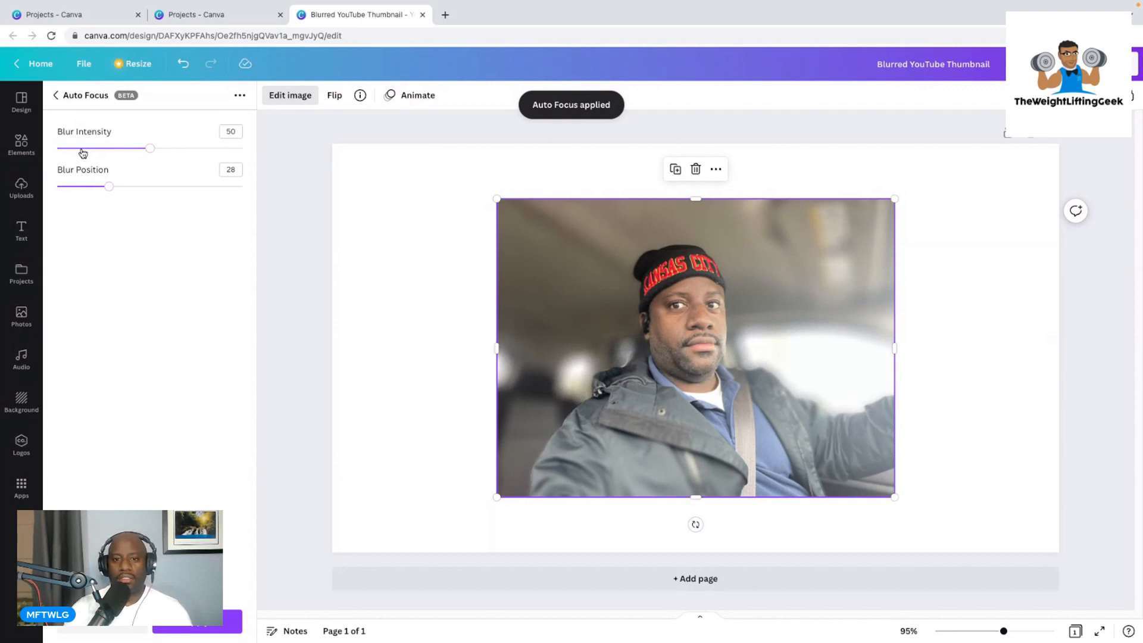
Set the Auto Focus blur intensity to 53 with the default blur position and apply the effect to the photo
{"action": "left_click_drag", "start_coordinate": [110, 190], "coordinate": [148, 187]}
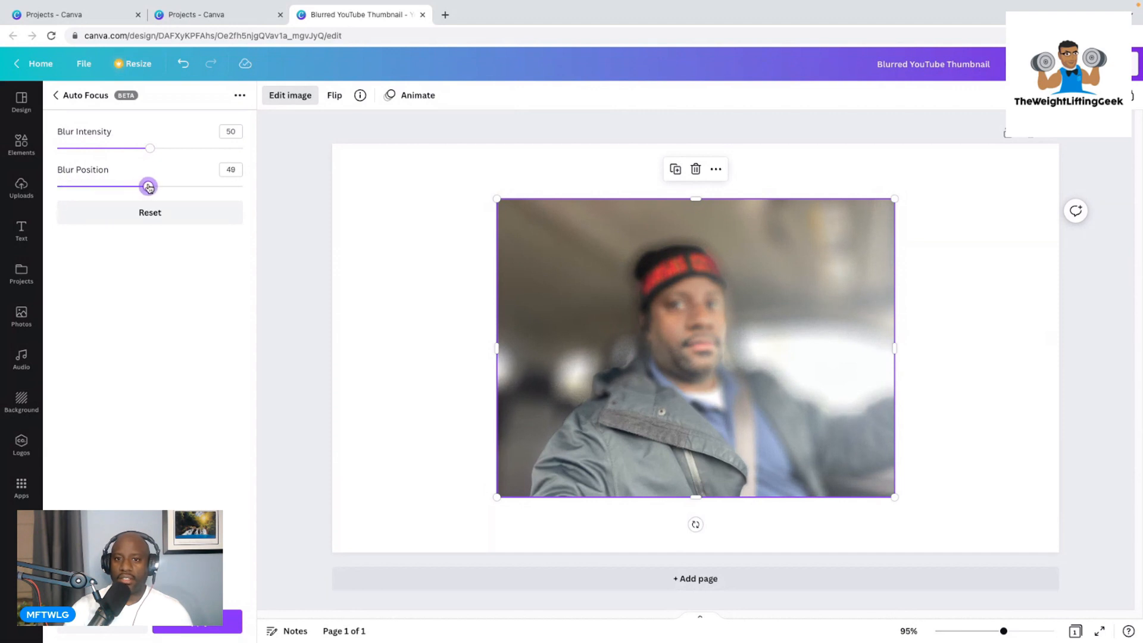
{"action": "left_click", "coordinate": [150, 213]}
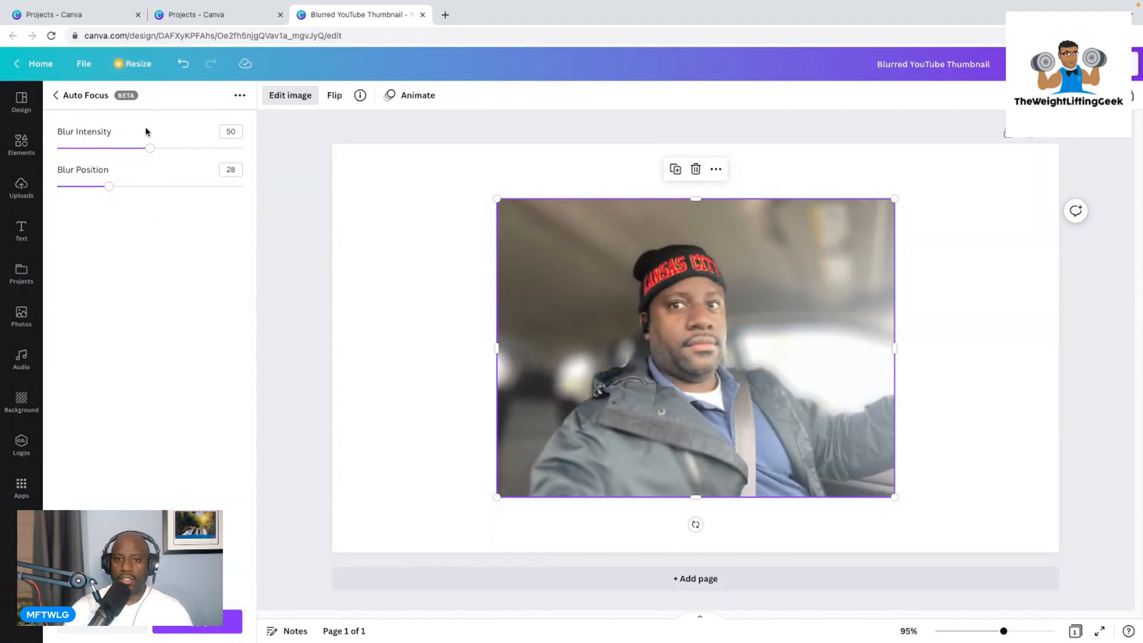
{"action": "mouse_move", "coordinate": [154, 152]}
{"action": "left_mouse_down"}
{"action": "mouse_move", "coordinate": [221, 154]}
{"action": "mouse_move", "coordinate": [70, 154]}
{"action": "mouse_move", "coordinate": [156, 156]}
{"action": "left_mouse_up"}
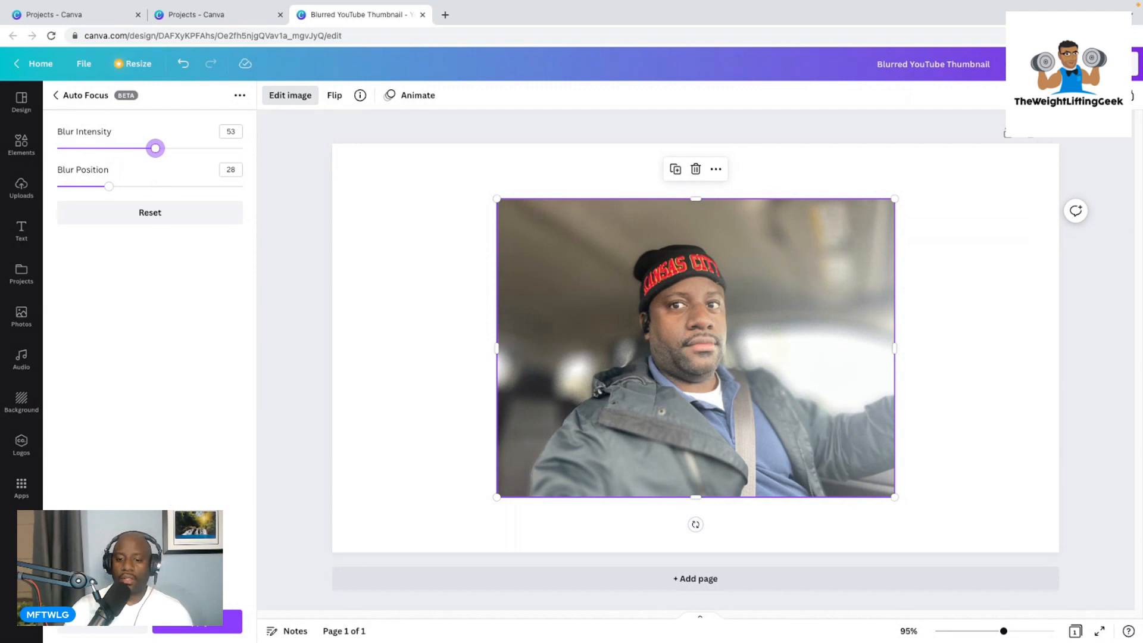
{"action": "left_click", "coordinate": [197, 622]}
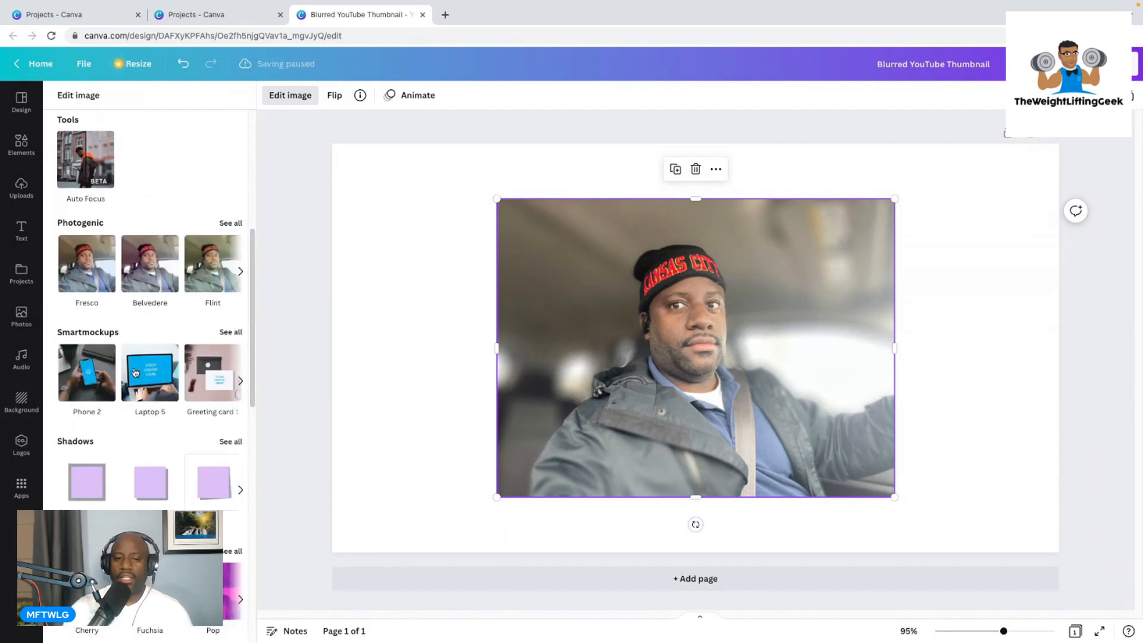
Insert the recently used "35%" text combination and delete its paragraph about consumers' needs and preferences
{"action": "left_click", "coordinate": [21, 230]}
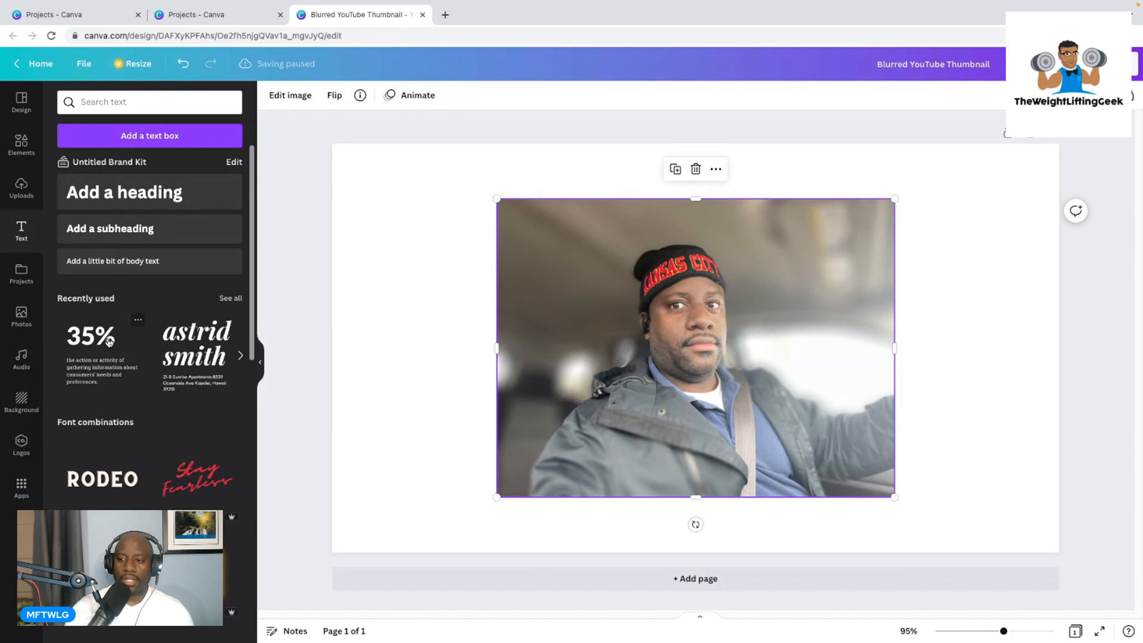
{"action": "left_click", "coordinate": [109, 341]}
{"action": "left_click", "coordinate": [647, 390]}
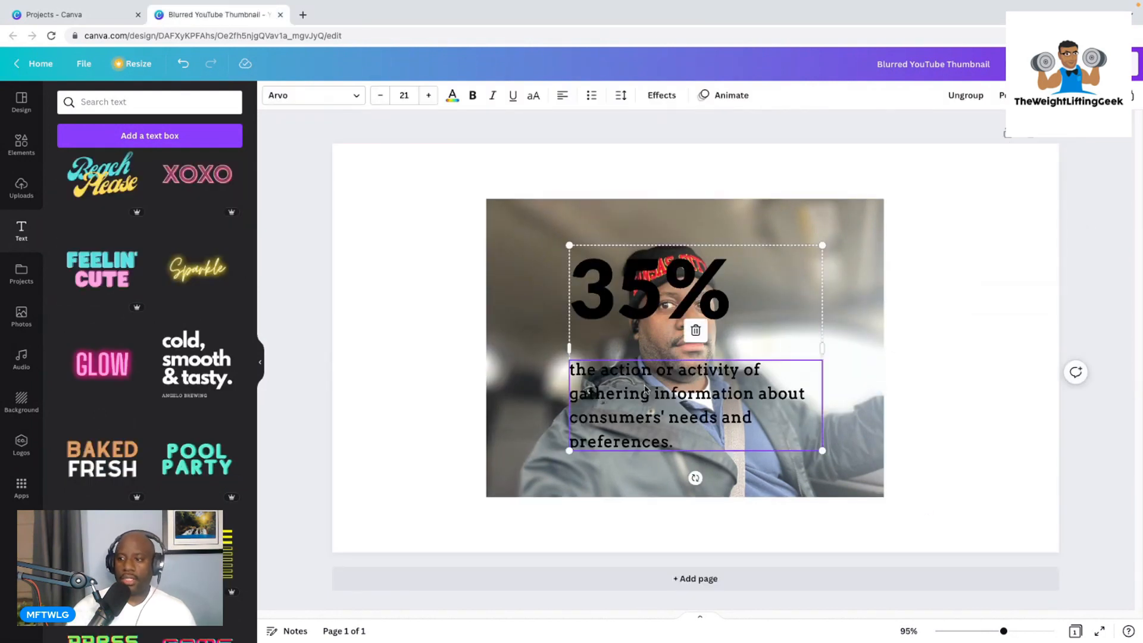
{"action": "left_click", "coordinate": [693, 338]}
{"action": "left_click", "coordinate": [692, 368]}
{"action": "left_click", "coordinate": [693, 341]}
{"action": "left_click", "coordinate": [740, 381]}
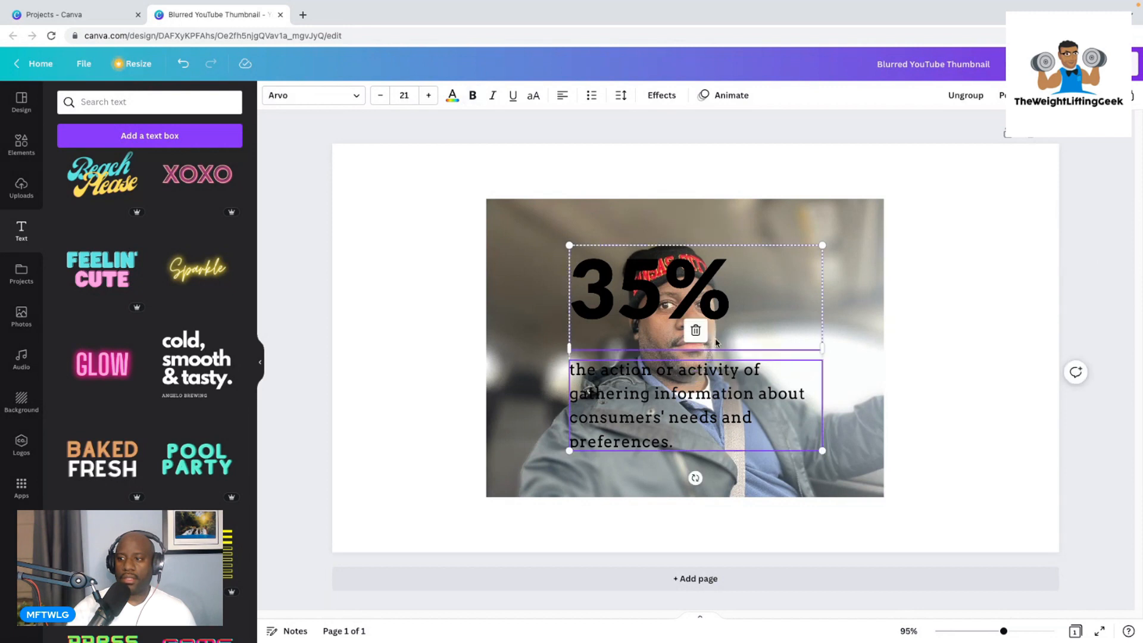
{"action": "left_click", "coordinate": [696, 330]}
Delete the duplicate "35%" headings and move the remaining one to the upper-left part of the photo
{"action": "left_click_drag", "start_coordinate": [697, 299], "coordinate": [615, 251]}
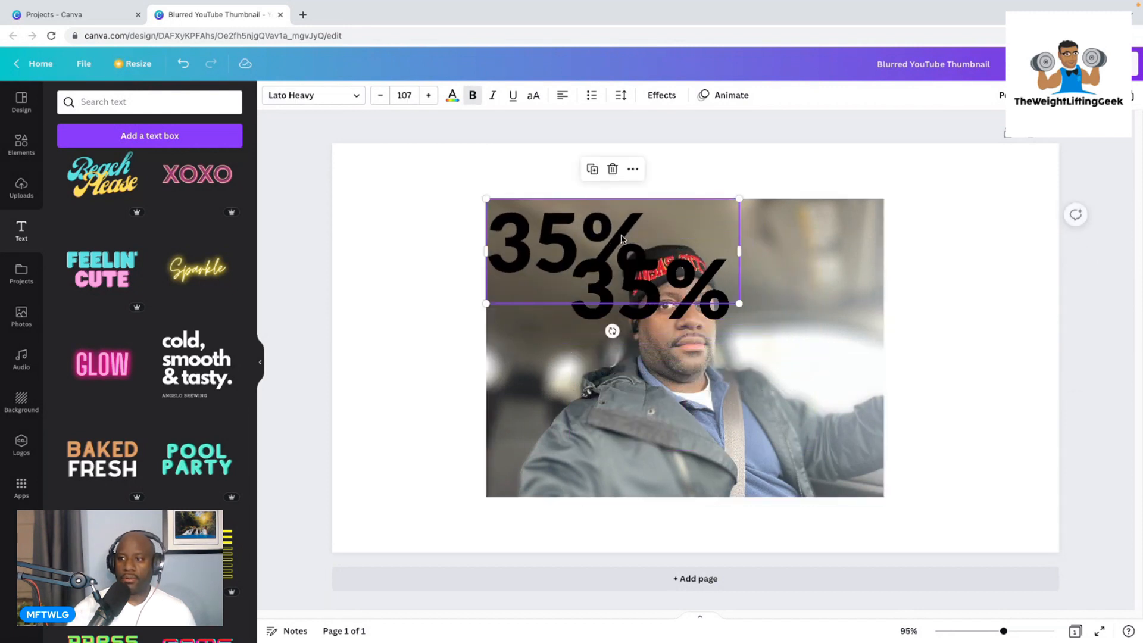
{"action": "left_click", "coordinate": [614, 172]}
{"action": "left_click_drag", "start_coordinate": [654, 291], "coordinate": [594, 245]}
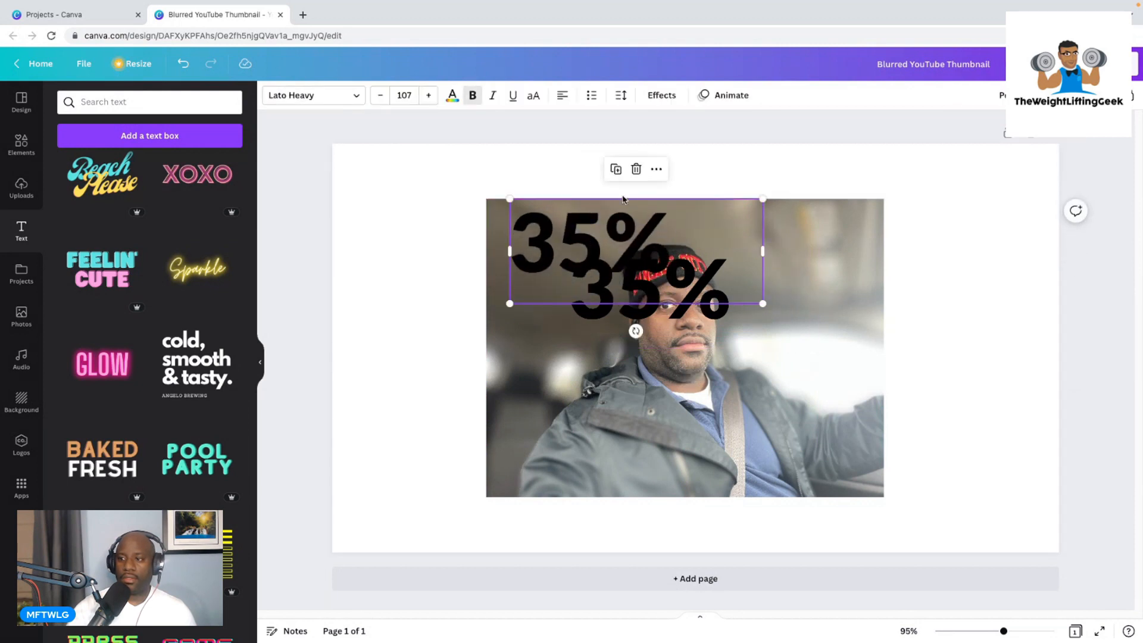
{"action": "left_click", "coordinate": [636, 169]}
{"action": "left_click_drag", "start_coordinate": [655, 286], "coordinate": [610, 241]}
{"action": "left_click", "coordinate": [651, 169]}
{"action": "left_click_drag", "start_coordinate": [654, 300], "coordinate": [588, 272]}
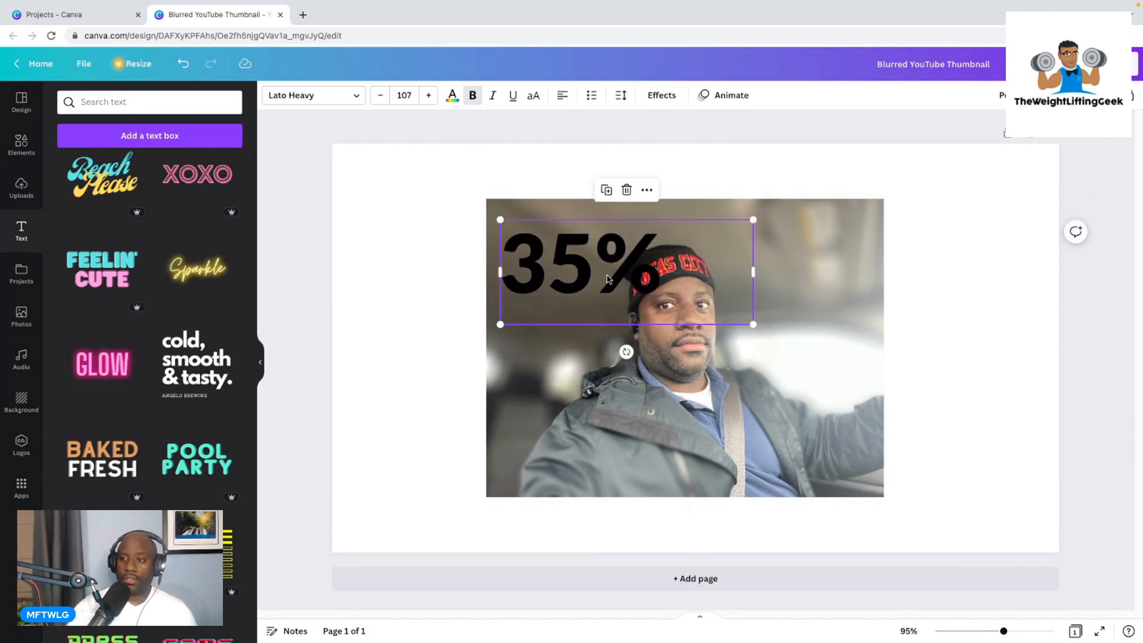
Replace the "35%" heading with the text "YouTube Blurred"
{"action": "double_click", "coordinate": [598, 272]}
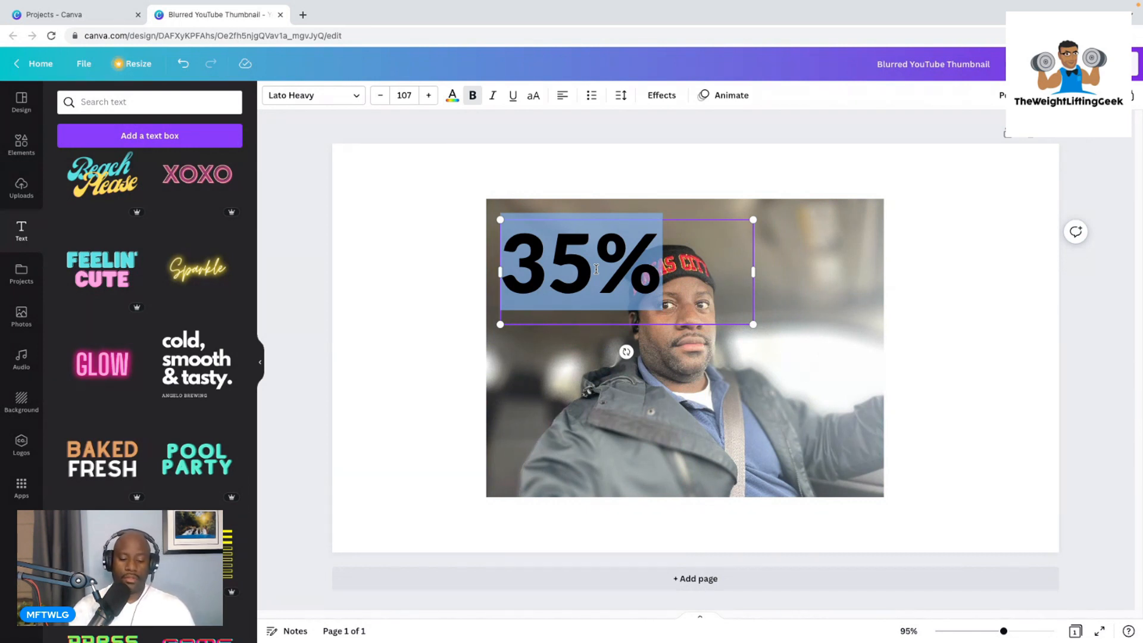
{"action": "type", "text": "YouTub"}
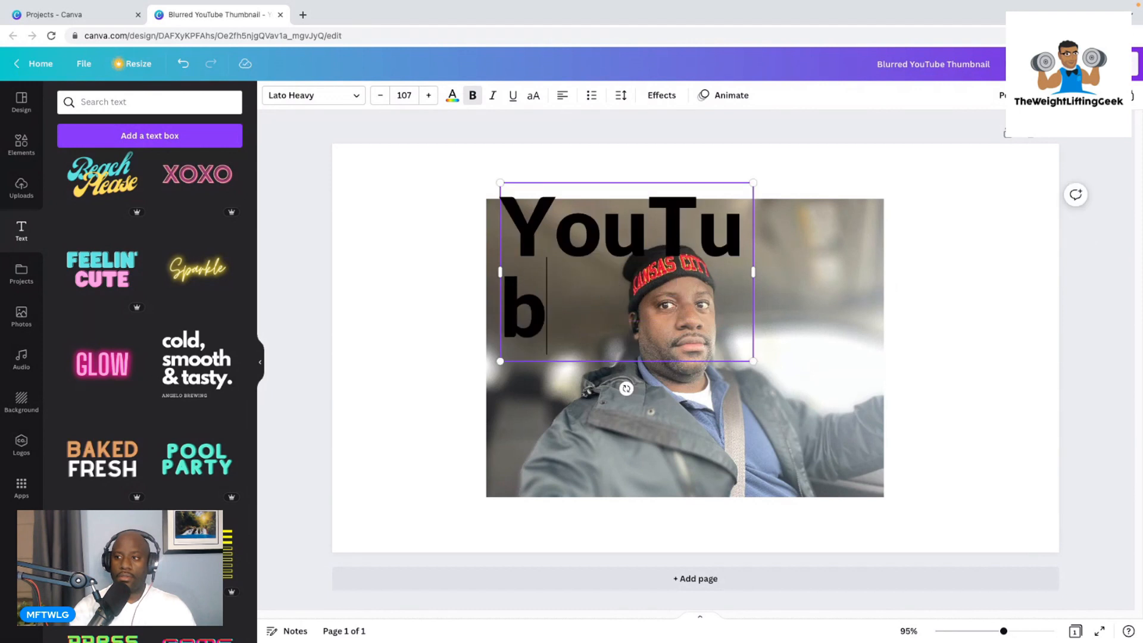
{"action": "type", "text": "e Blurred"}
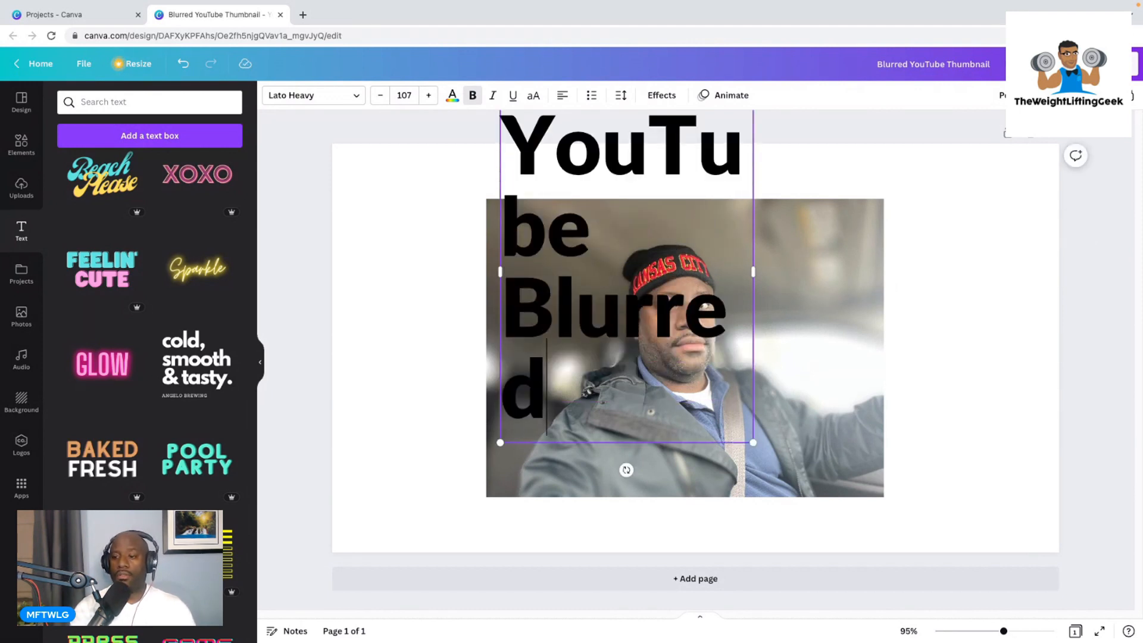
Clear the heading's text and enter "Blurred YouTube Thumbnail" instead
{"action": "key", "text": "BackSpace"}
{"action": "key", "text": "BackSpace"}
{"action": "key", "text": "BackSpace"}
{"action": "key", "text": "BackSpace"}
{"action": "key", "text": "BackSpace"}
{"action": "key", "text": "BackSpace"}
{"action": "key", "text": "BackSpace"}
{"action": "key", "text": "BackSpace"}
{"action": "key", "text": "BackSpace"}
{"action": "key", "text": "BackSpace"}
{"action": "key", "text": "BackSpace"}
{"action": "key", "text": "BackSpace"}
{"action": "key", "text": "BackSpace"}
{"action": "key", "text": "BackSpace"}
{"action": "key", "text": "BackSpace"}
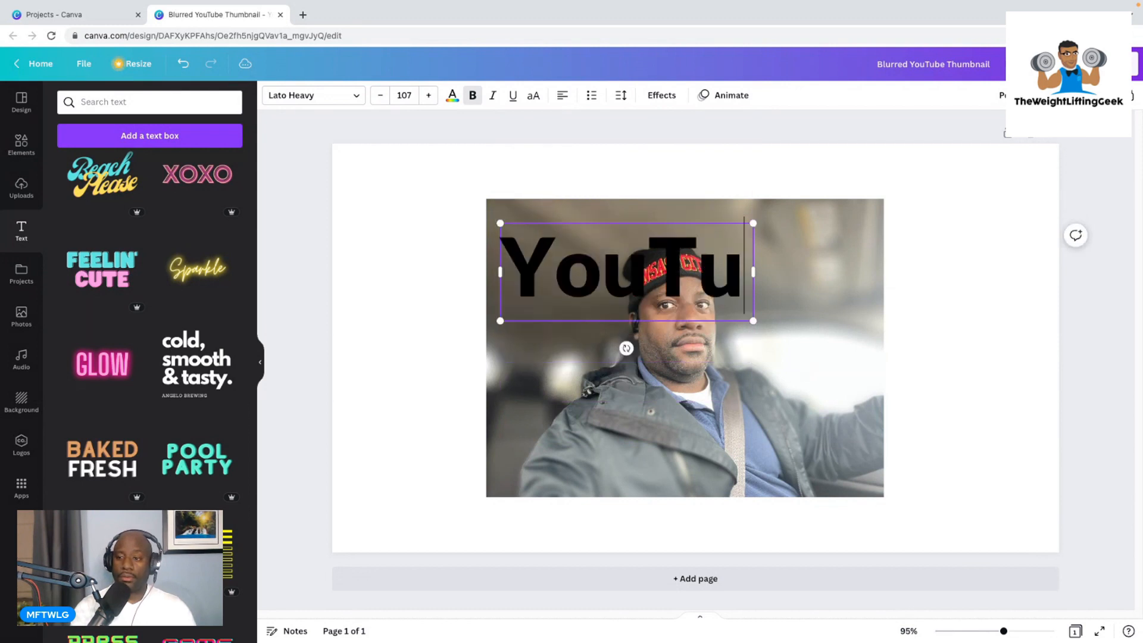
{"action": "type", "text": "Blurred"}
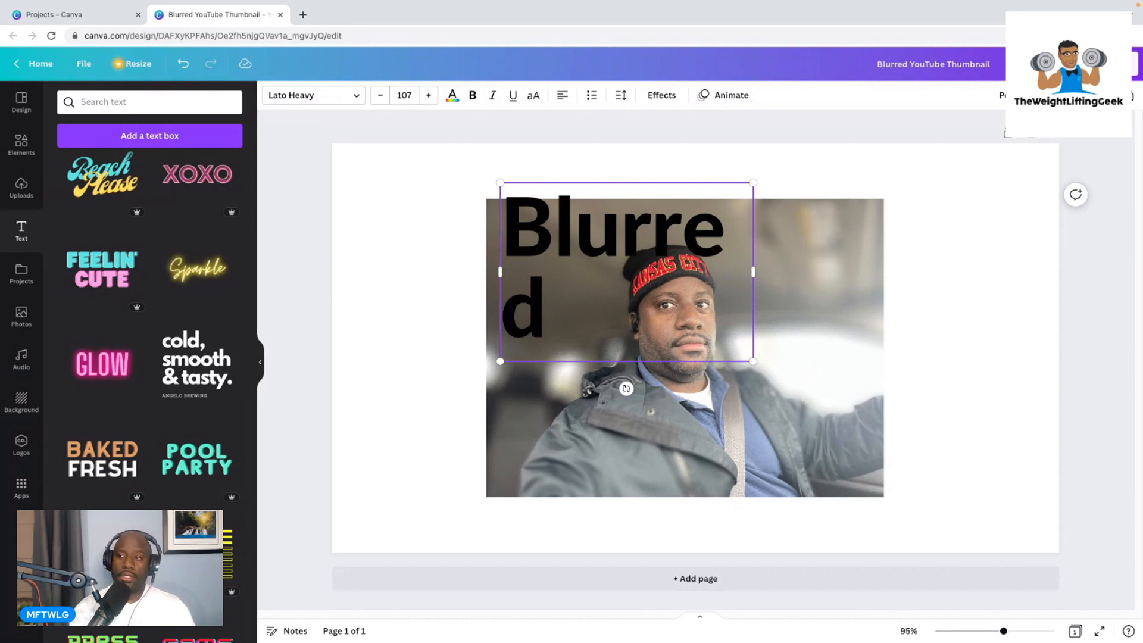
{"action": "type", "text": " YouTub"}
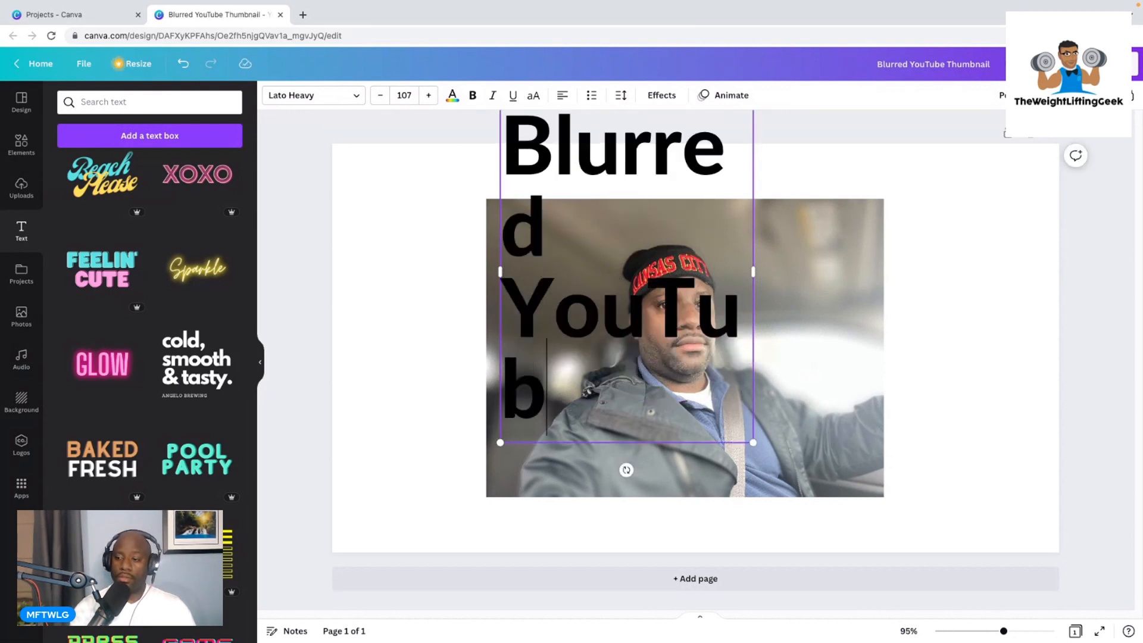
{"action": "type", "text": "e Thum"}
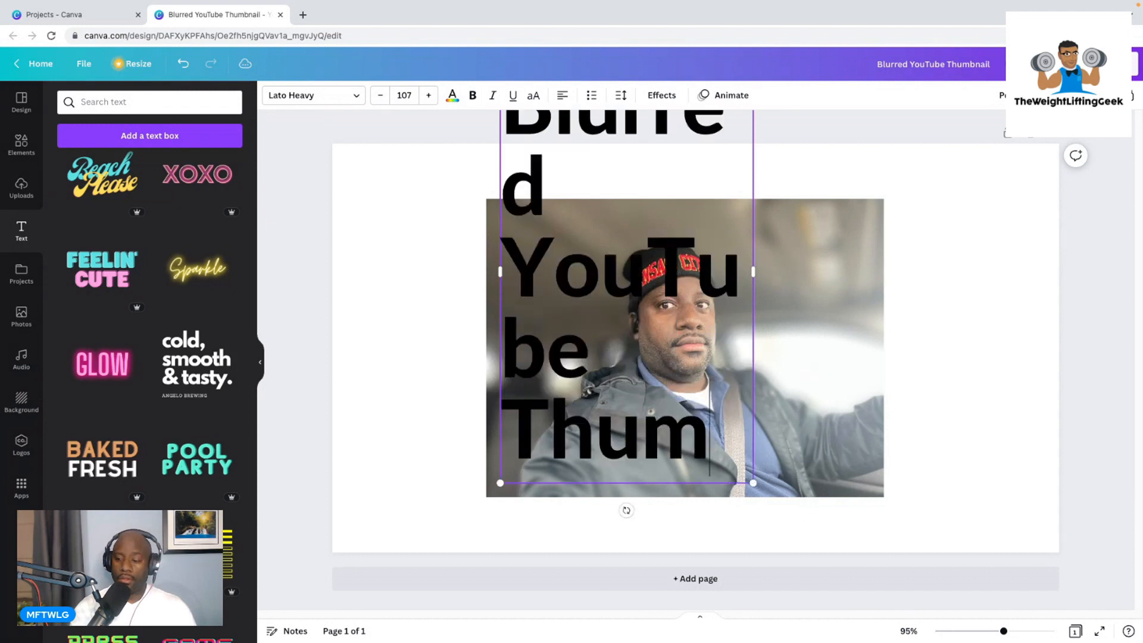
{"action": "type", "text": "bnail"}
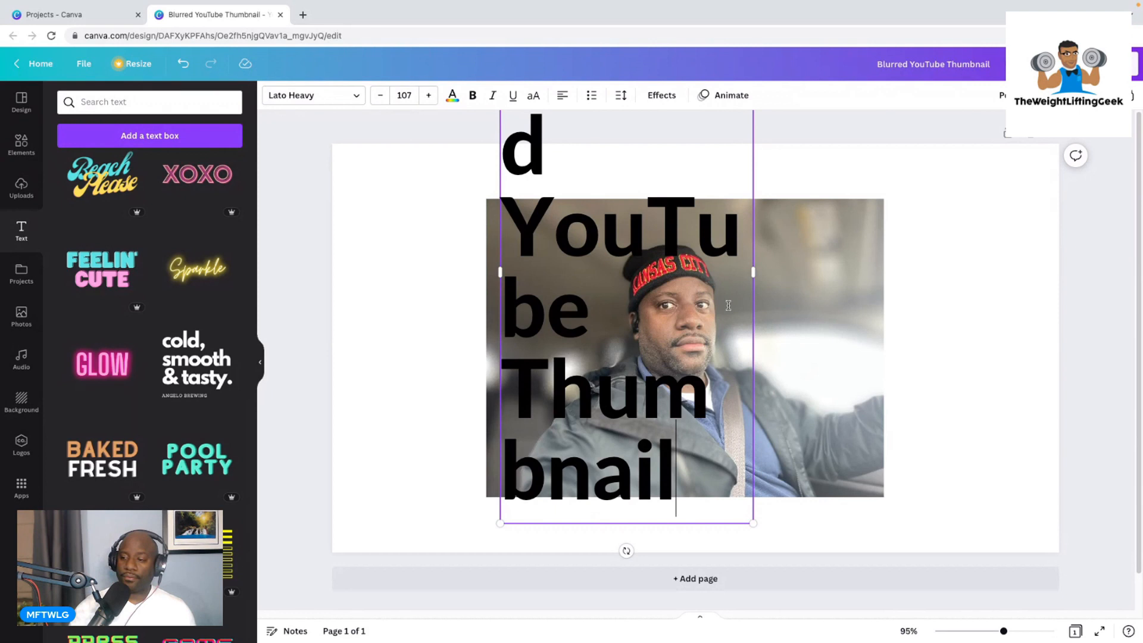
Widen the heading's text box on both sides so that "Blurred YouTube" fits on one line
{"action": "left_click_drag", "start_coordinate": [753, 270], "coordinate": [981, 272]}
{"action": "left_click_drag", "start_coordinate": [490, 286], "coordinate": [408, 286]}
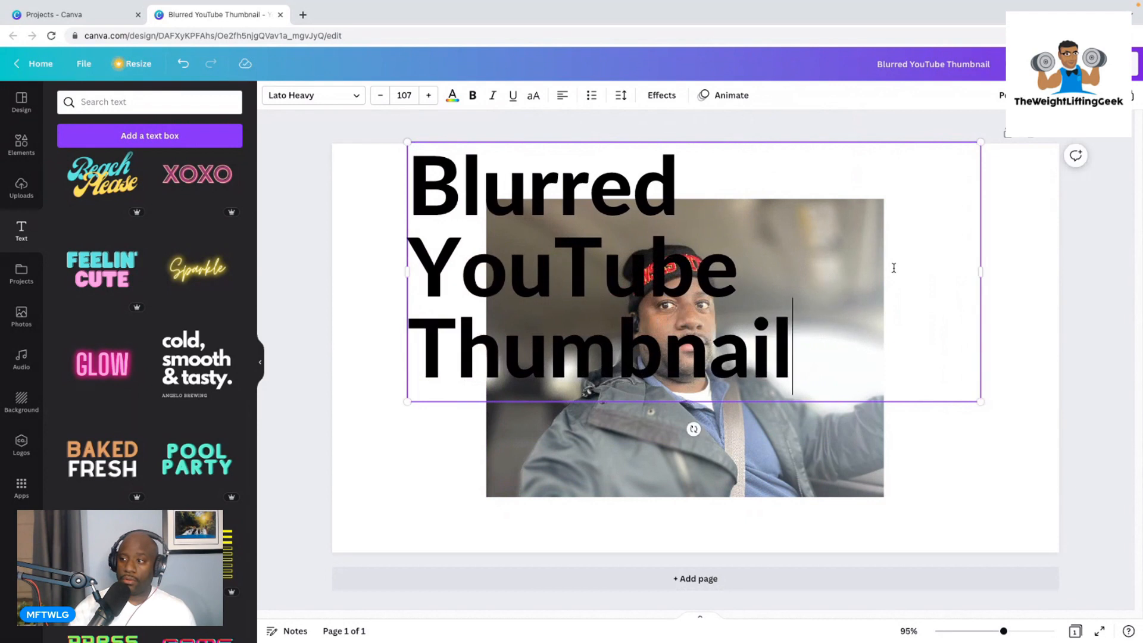
{"action": "left_click_drag", "start_coordinate": [989, 273], "coordinate": [1061, 282]}
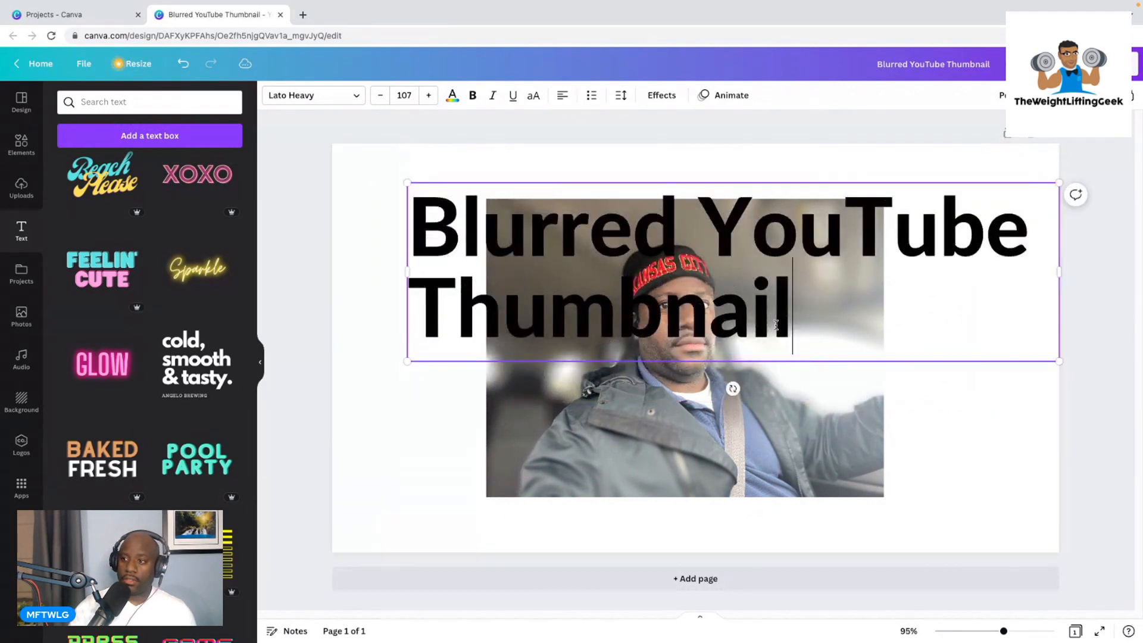
Remove the word "YouTube" from the heading so that it reads "Blurred Thumbnail"
{"action": "left_click", "coordinate": [717, 228]}
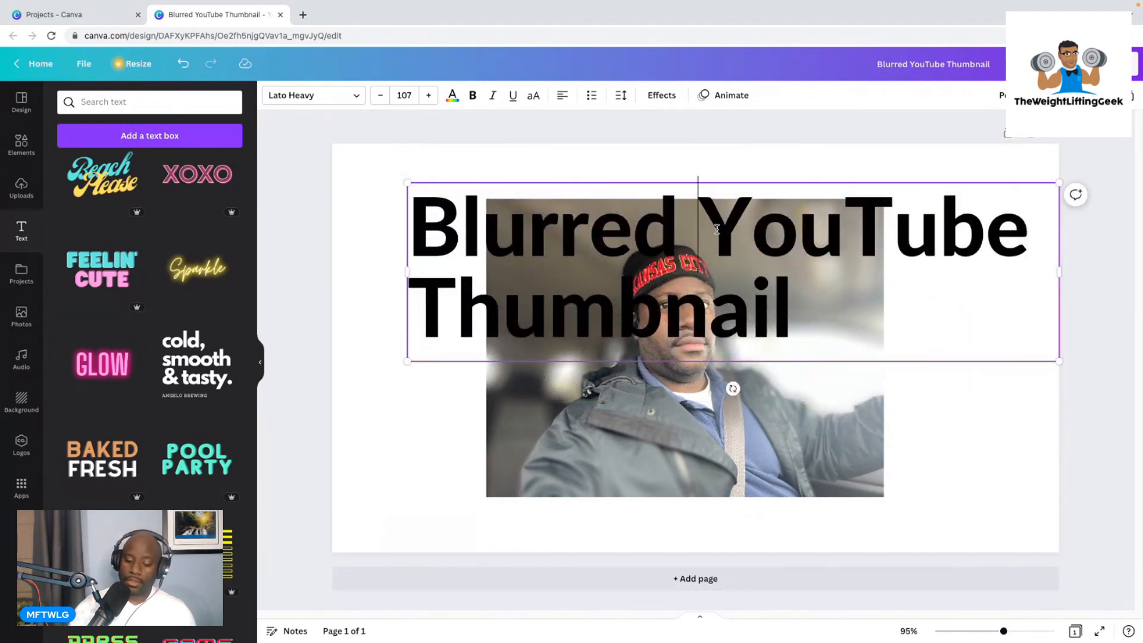
{"action": "key", "text": "Delete"}
{"action": "key", "text": "Delete"}
{"action": "key", "text": "Delete"}
{"action": "key", "text": "Delete"}
{"action": "key", "text": "Delete"}
{"action": "key", "text": "Delete"}
{"action": "key", "text": "Delete"}
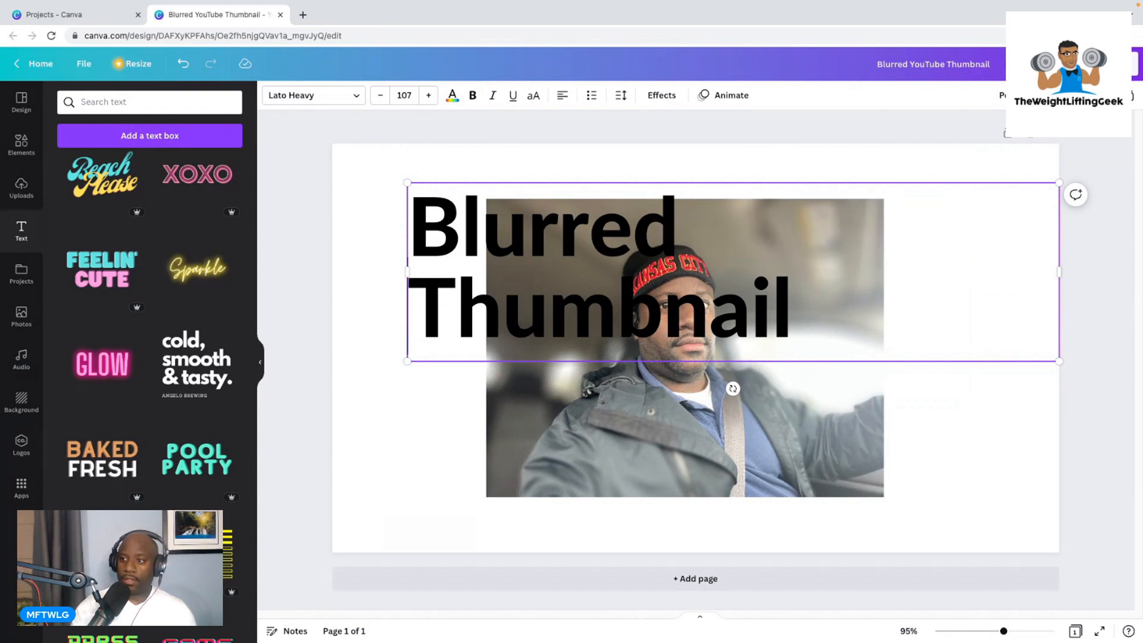
{"action": "key", "text": "Delete"}
{"action": "key", "text": "Delete"}
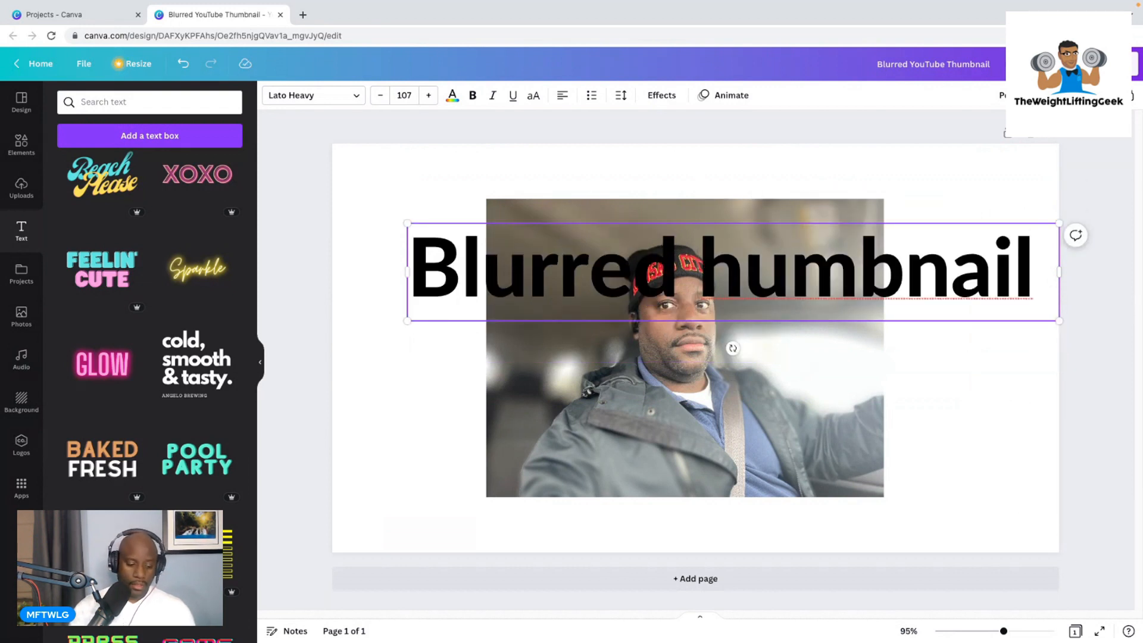
{"action": "type", "text": "T"}
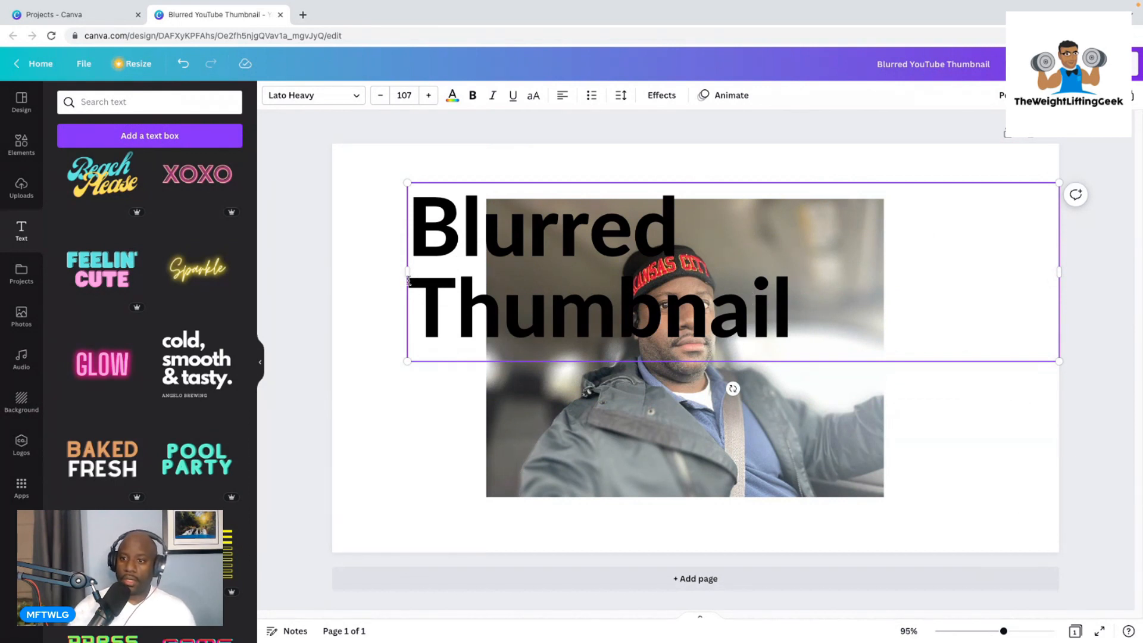
Fit the heading on one line at font size 53.6 and place it along the photo's top edge
{"action": "left_click_drag", "start_coordinate": [407, 272], "coordinate": [346, 271]}
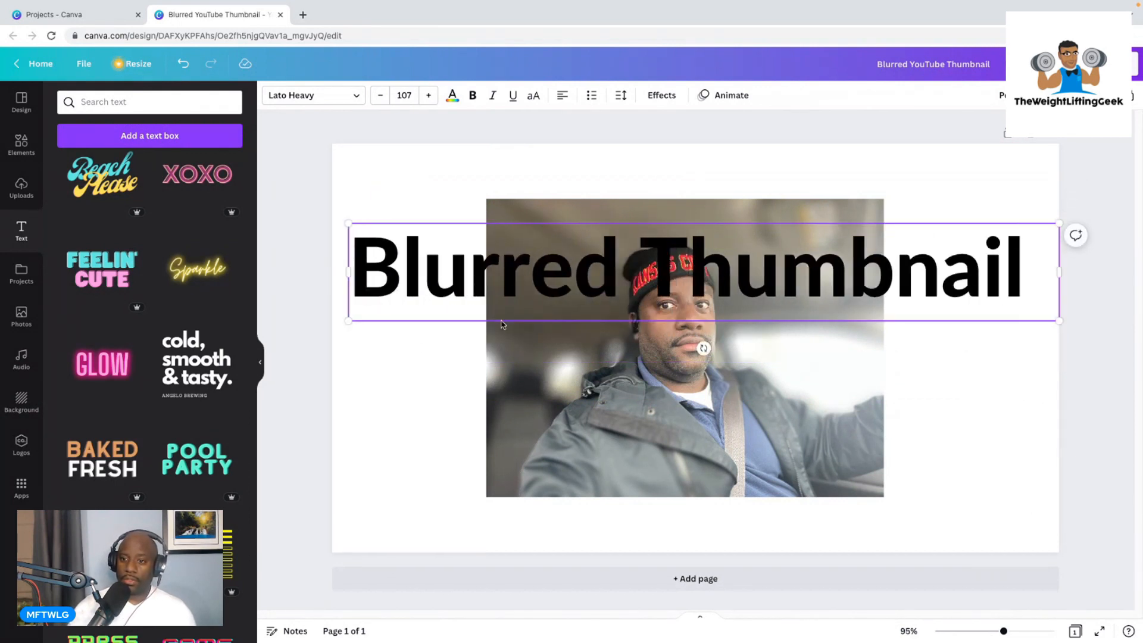
{"action": "left_click_drag", "start_coordinate": [348, 321], "coordinate": [702, 261]}
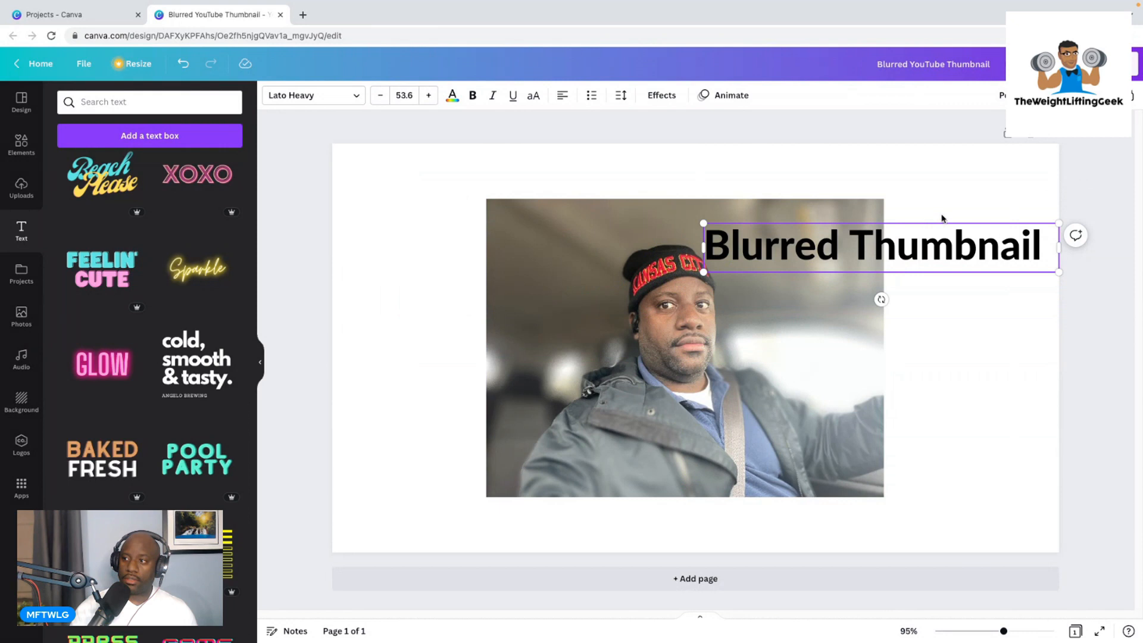
{"action": "left_click_drag", "start_coordinate": [943, 221], "coordinate": [753, 205]}
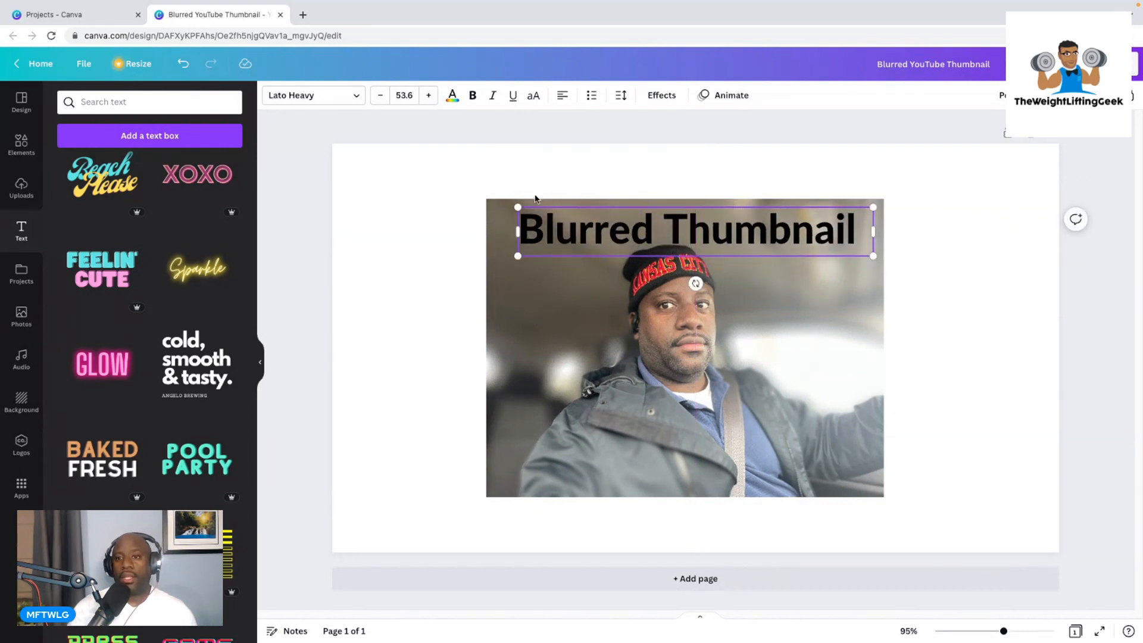
Apply the Curve shape to the heading and enlarge it to font size 68.7 so that it arches over the man's head
{"action": "left_click", "coordinate": [664, 96]}
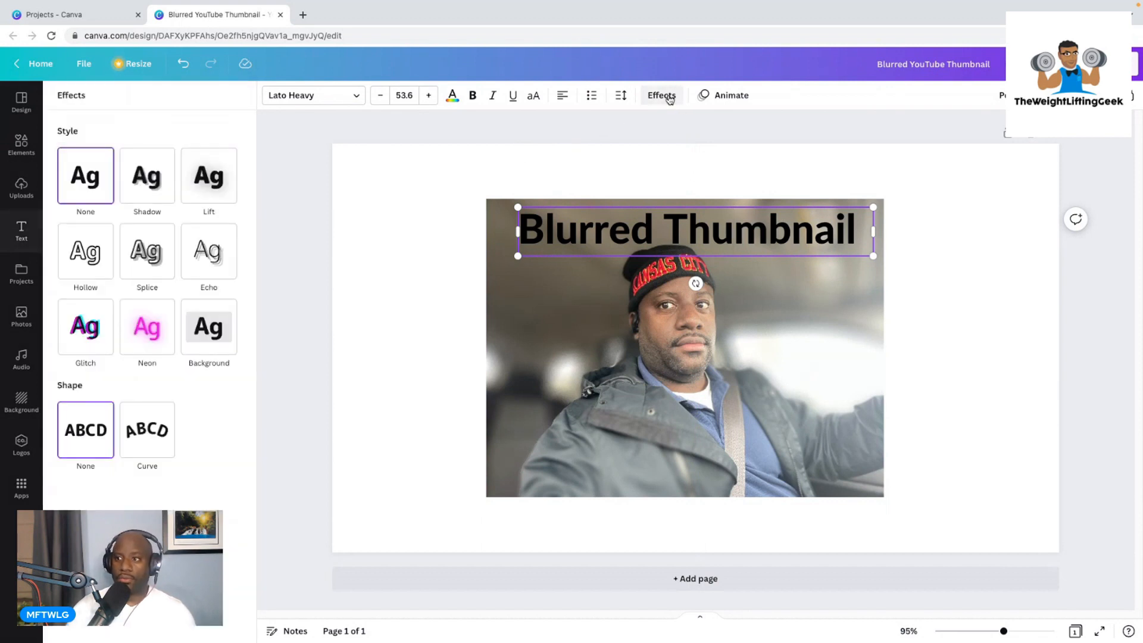
{"action": "left_click", "coordinate": [156, 440]}
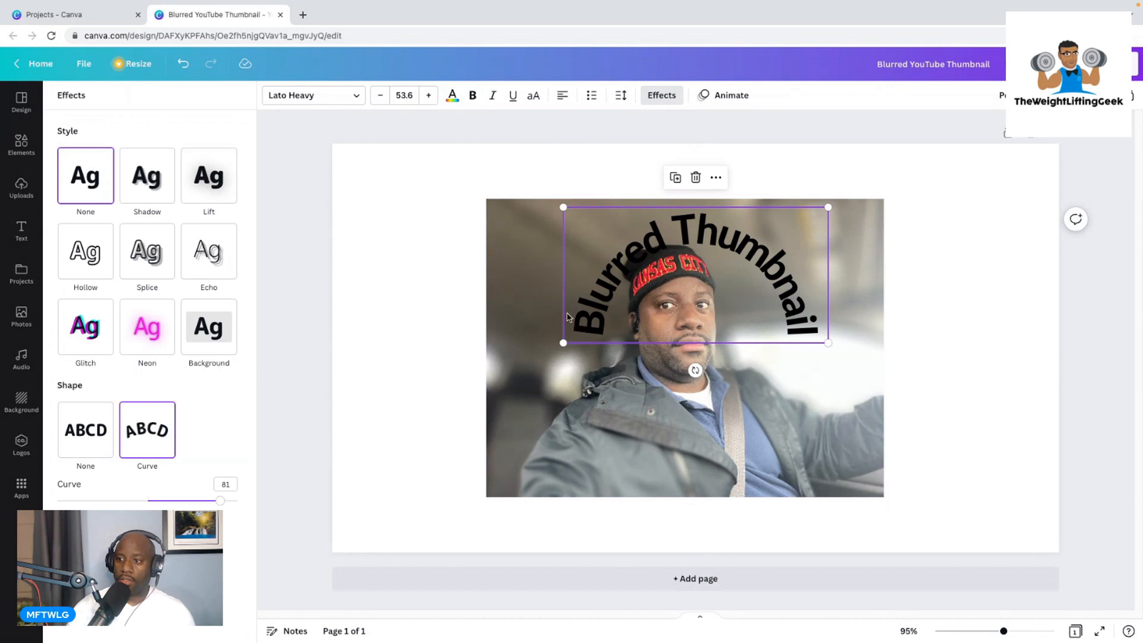
{"action": "left_click_drag", "start_coordinate": [564, 344], "coordinate": [510, 339]}
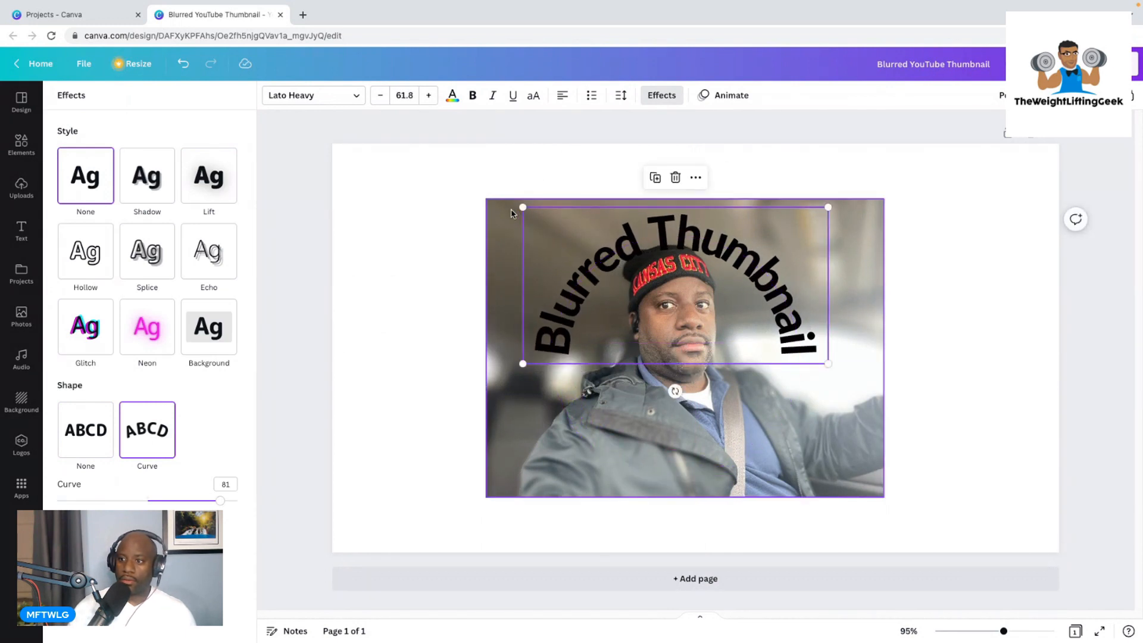
{"action": "left_click_drag", "start_coordinate": [523, 207], "coordinate": [502, 196]}
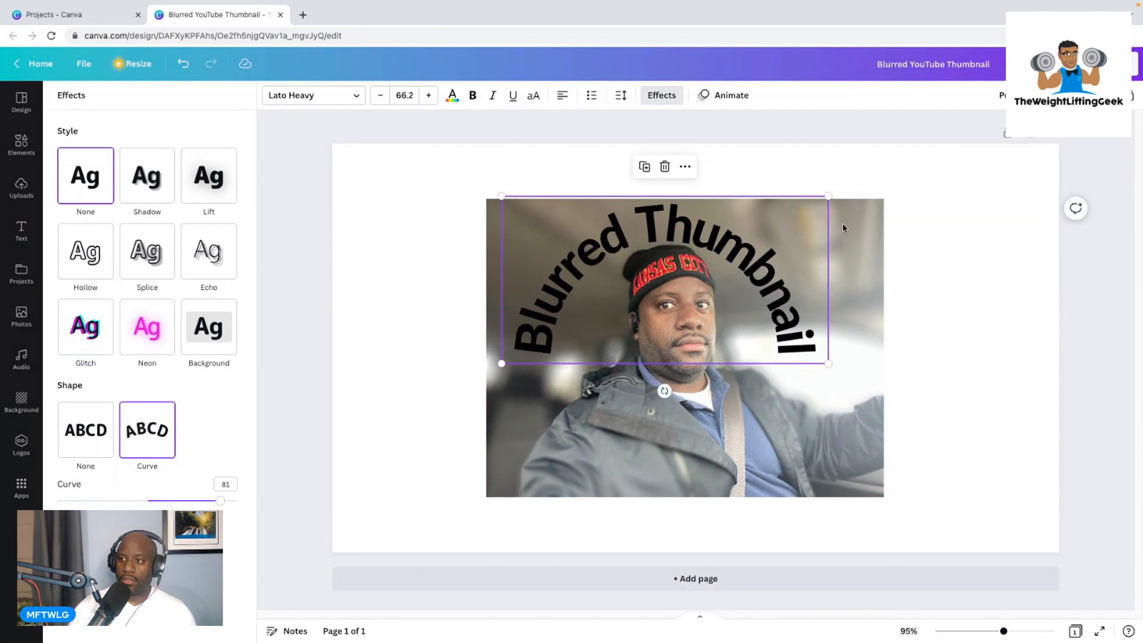
{"action": "left_click_drag", "start_coordinate": [829, 363], "coordinate": [885, 348]}
{"action": "left_click_drag", "start_coordinate": [789, 319], "coordinate": [785, 316]}
{"action": "left_click_drag", "start_coordinate": [501, 380], "coordinate": [521, 349]}
{"action": "left_click_drag", "start_coordinate": [726, 284], "coordinate": [722, 285]}
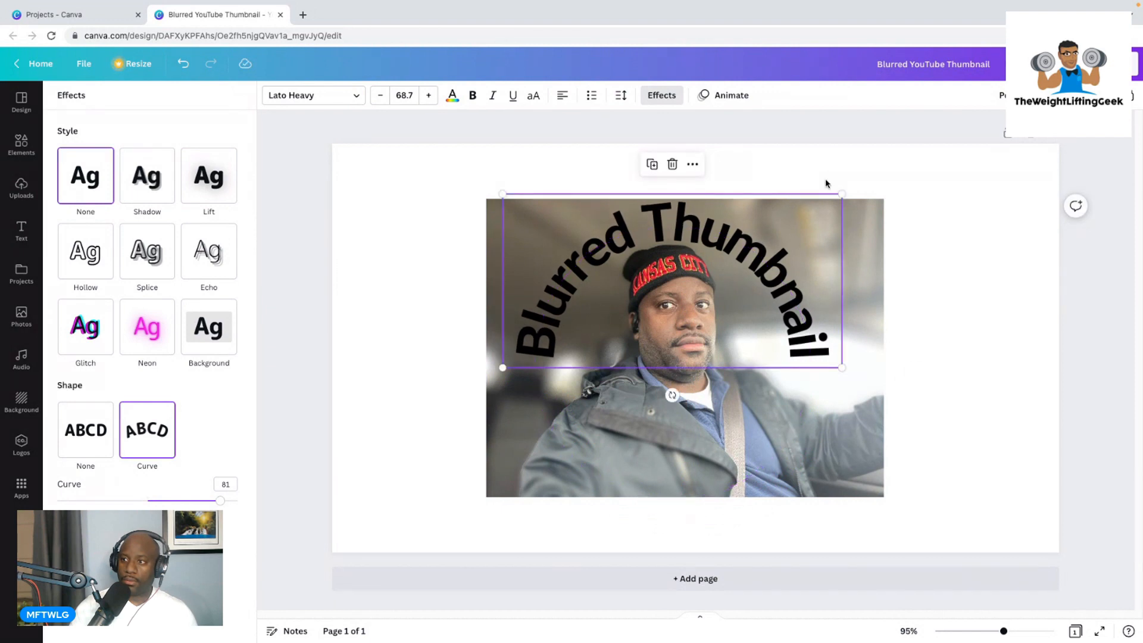
{"action": "key", "text": "Escape"}
{"action": "left_click", "coordinate": [855, 156]}
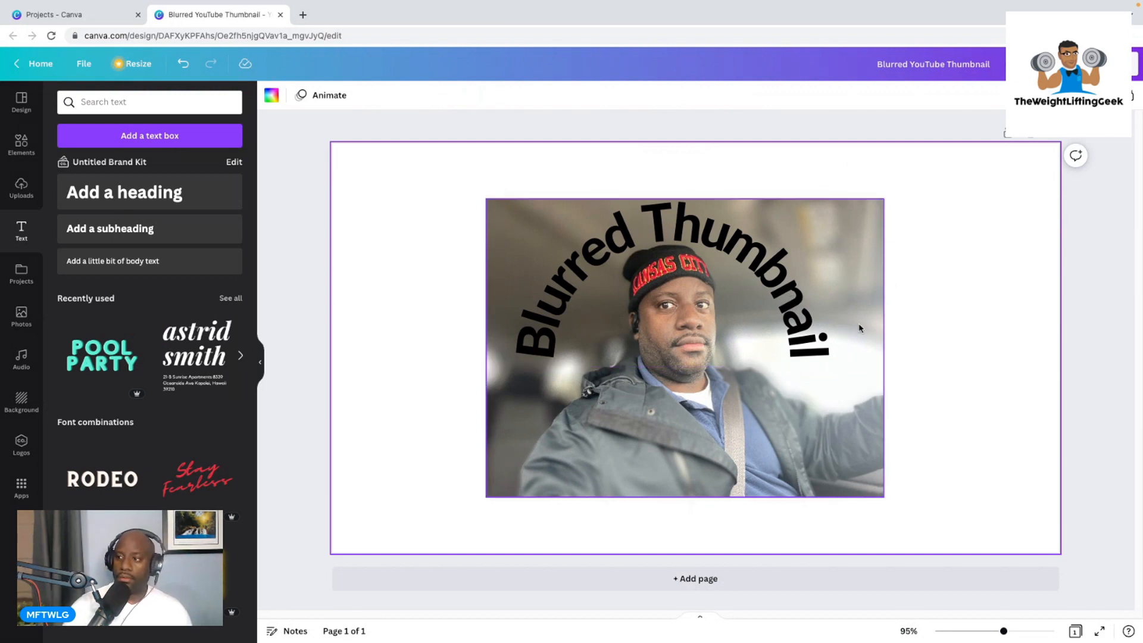
Duplicate the curved heading and move the copy down over the lower part of the photo
{"action": "left_click", "coordinate": [781, 306]}
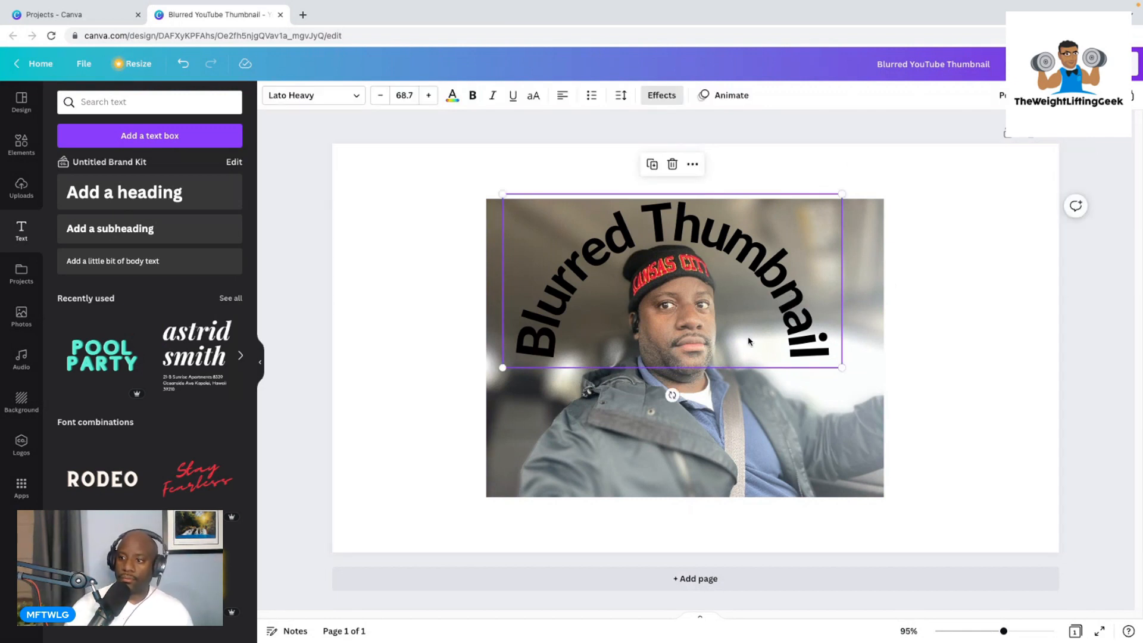
{"action": "left_click", "coordinate": [651, 169]}
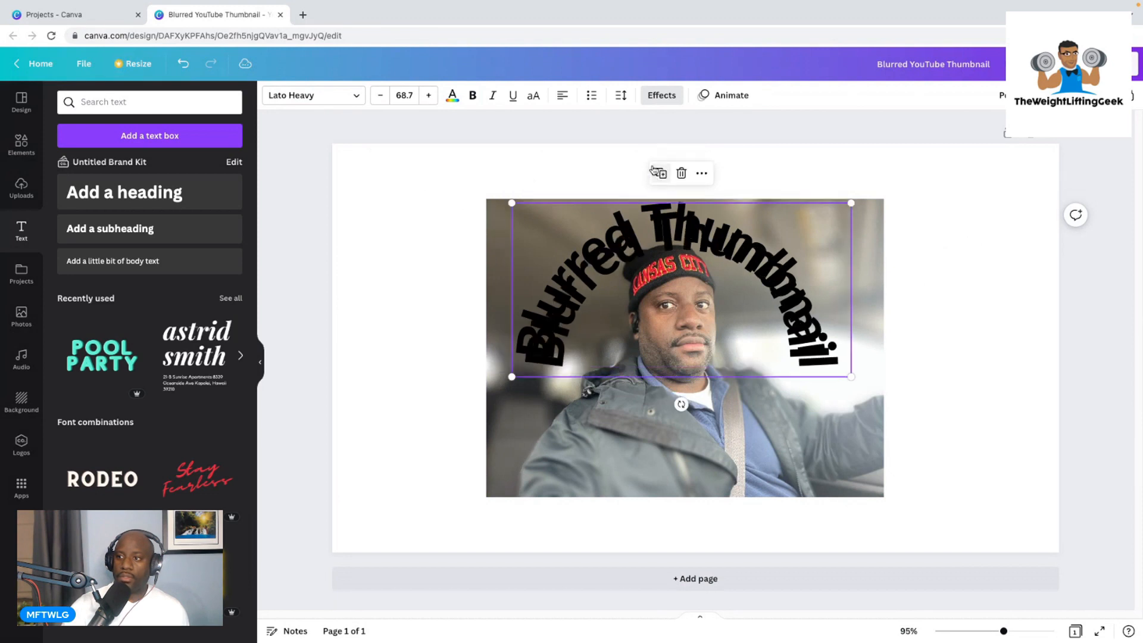
{"action": "left_click_drag", "start_coordinate": [708, 260], "coordinate": [779, 395]}
Try the Background style on the upper curved heading, then give it the Neon effect at intensity 50 instead
{"action": "left_click", "coordinate": [554, 310]}
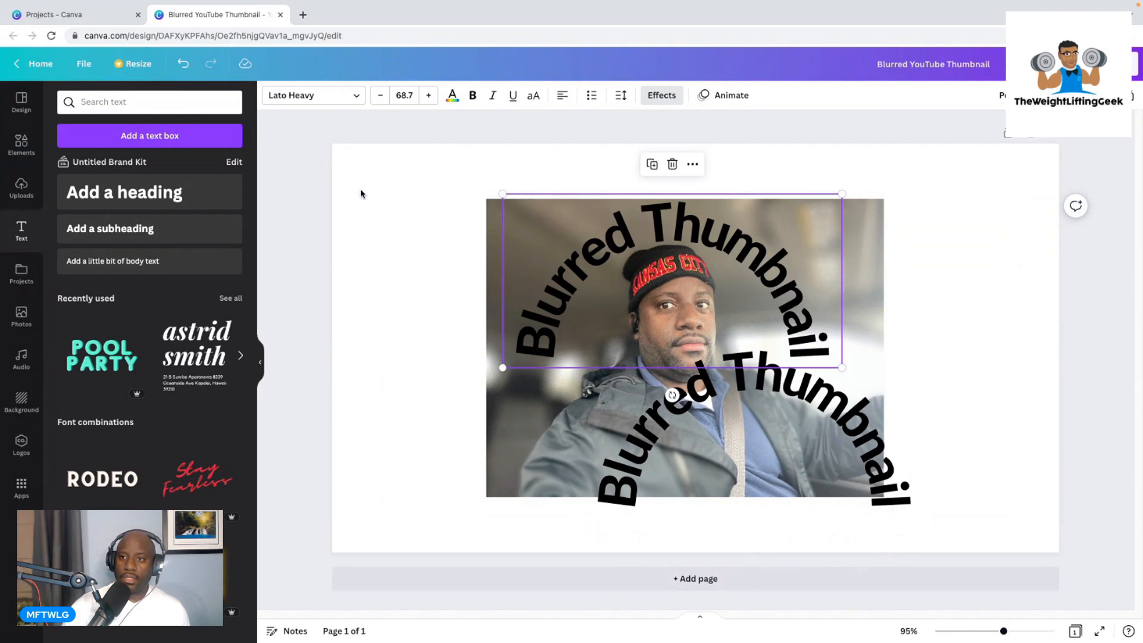
{"action": "left_click", "coordinate": [660, 96]}
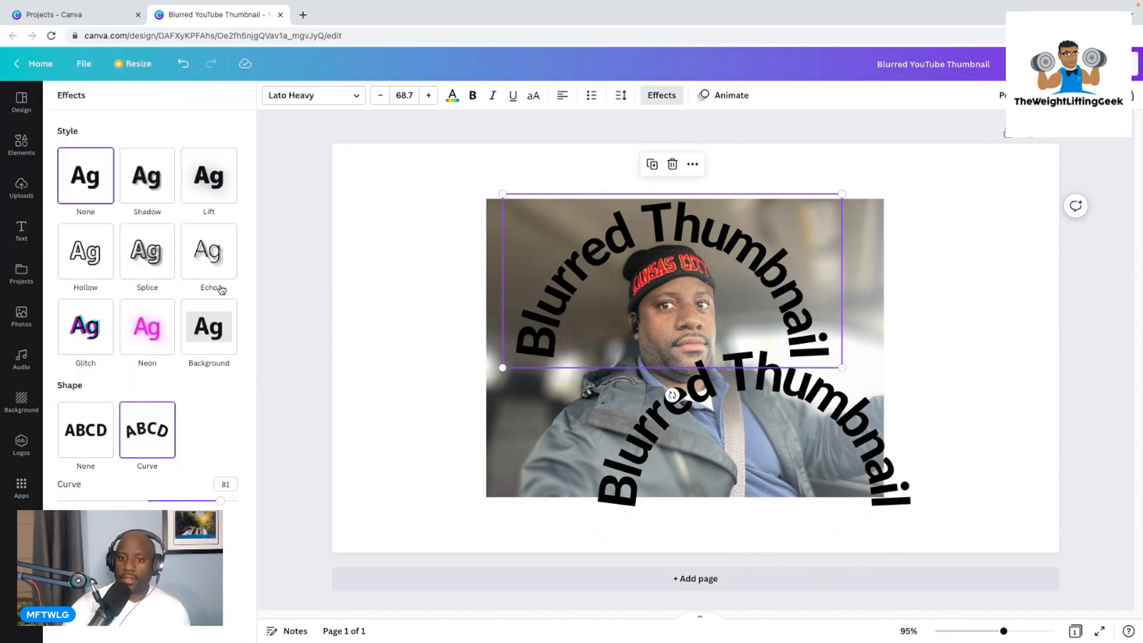
{"action": "left_click", "coordinate": [203, 331]}
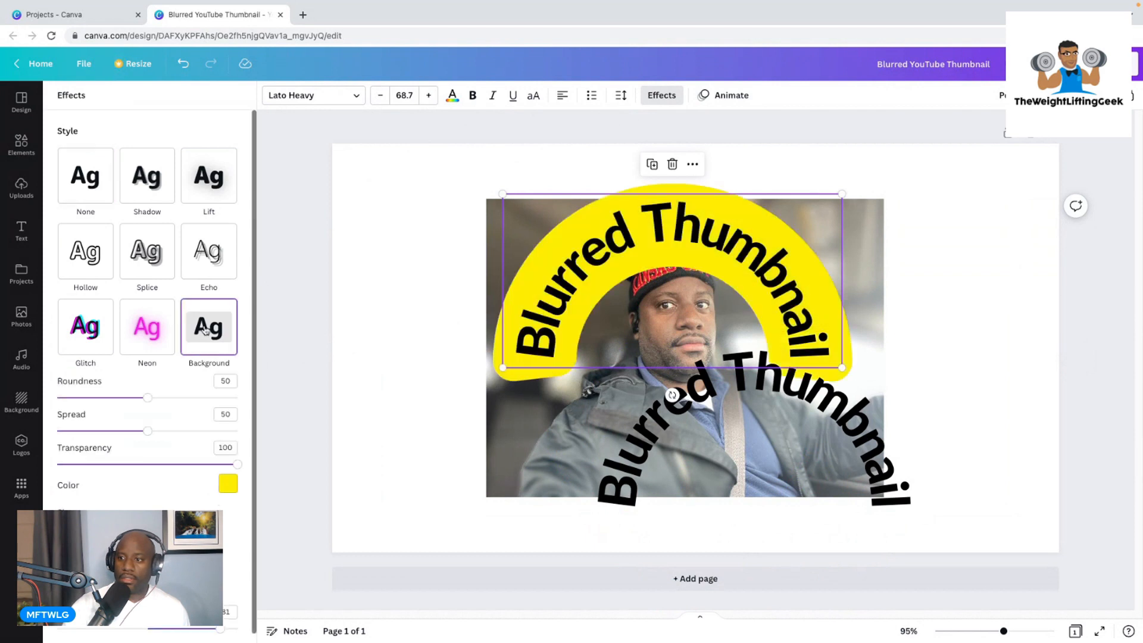
{"action": "left_click", "coordinate": [150, 331]}
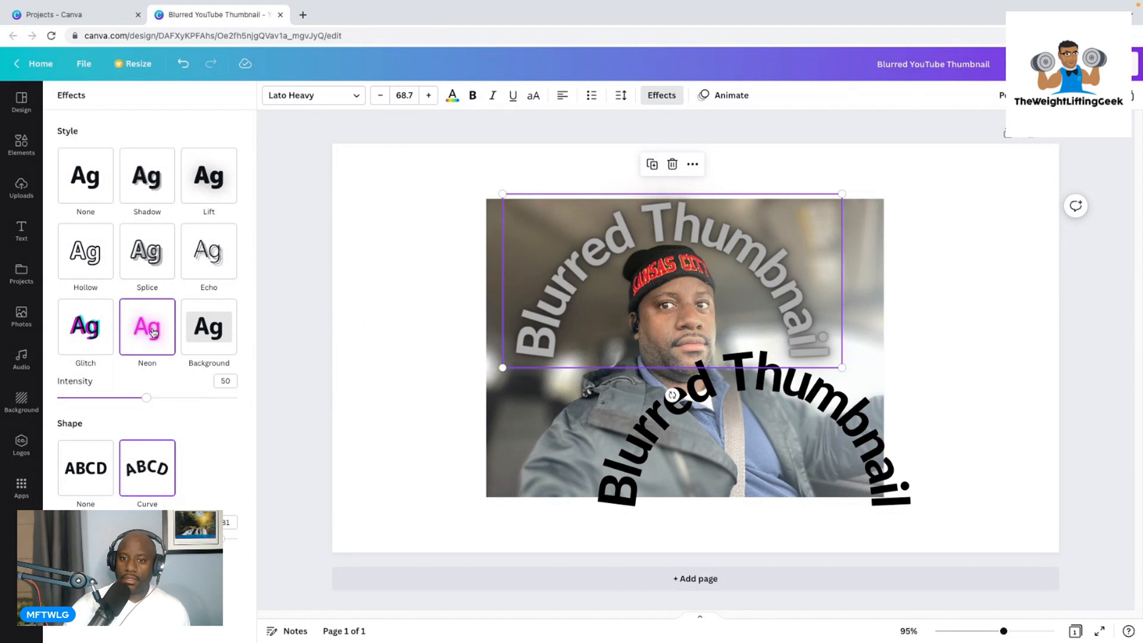
{"action": "left_click", "coordinate": [84, 331]}
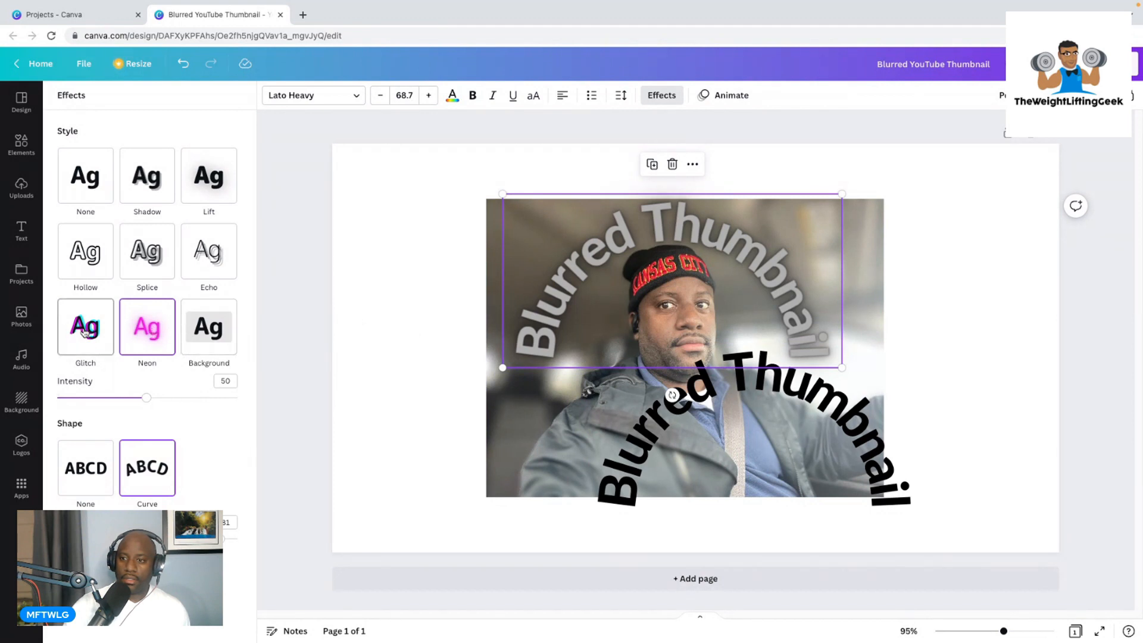
{"action": "left_click", "coordinate": [157, 327]}
Move the black copy up closer to the neon heading and enlarge the neon heading to font size 70.8
{"action": "left_click_drag", "start_coordinate": [792, 390], "coordinate": [752, 313]}
{"action": "left_click", "coordinate": [515, 354]}
{"action": "left_click_drag", "start_coordinate": [510, 371], "coordinate": [511, 368]}
{"action": "left_click_drag", "start_coordinate": [842, 194], "coordinate": [847, 192]}
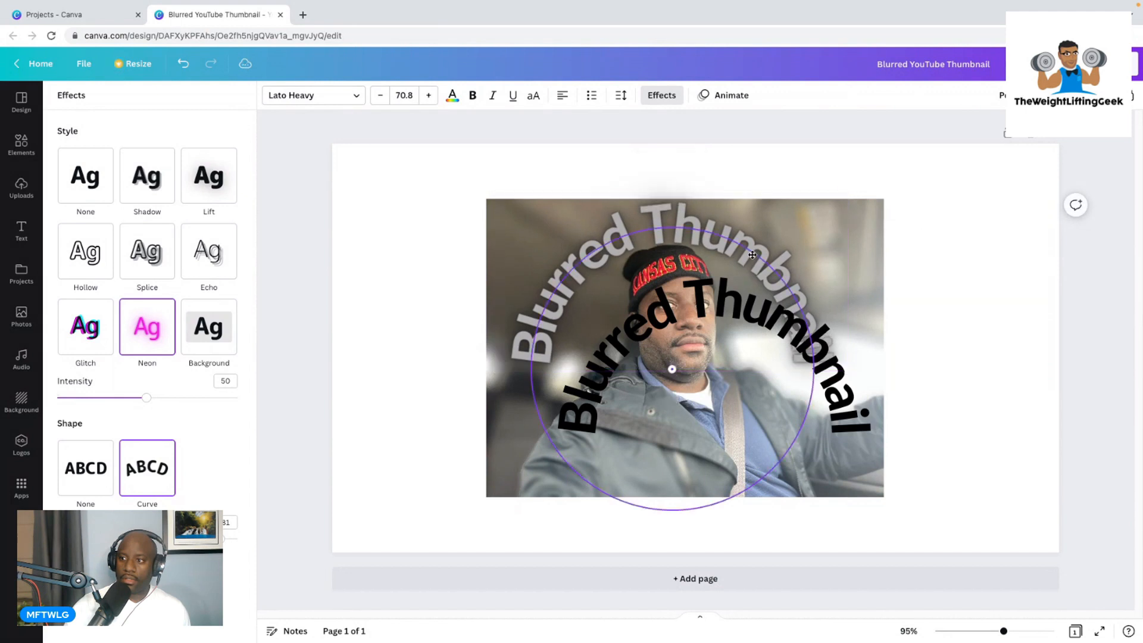
Place the black copy directly on top of the neon heading and scale it to font size 70.1 so that both arcs line up
{"action": "left_click_drag", "start_coordinate": [775, 334], "coordinate": [741, 263]}
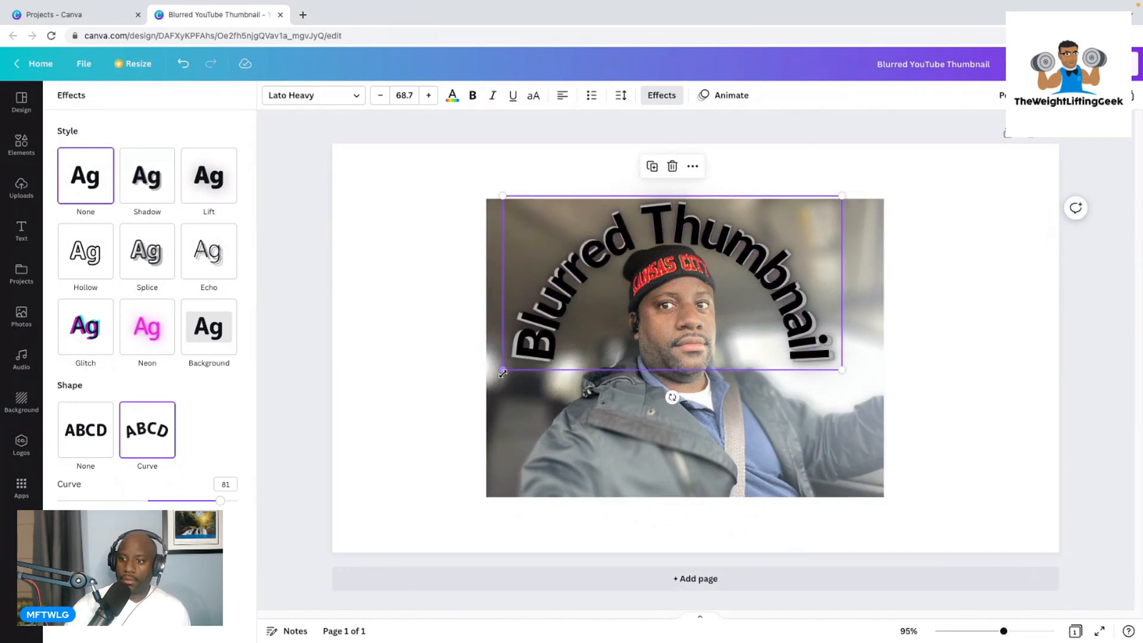
{"action": "left_click_drag", "start_coordinate": [503, 373], "coordinate": [500, 374]}
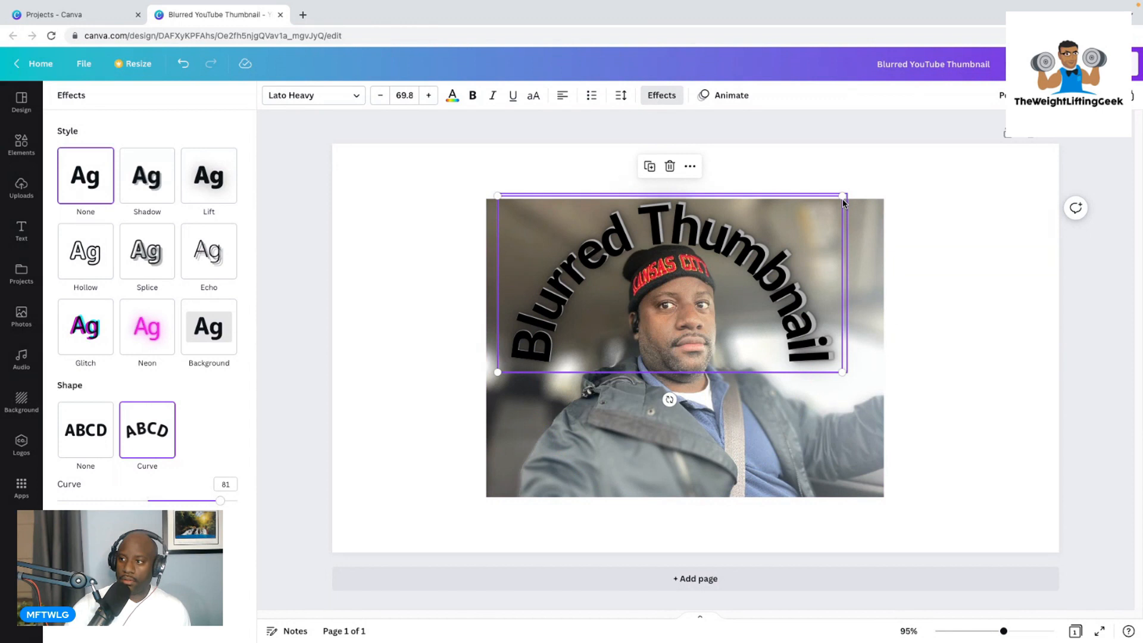
{"action": "left_click_drag", "start_coordinate": [843, 196], "coordinate": [843, 195]}
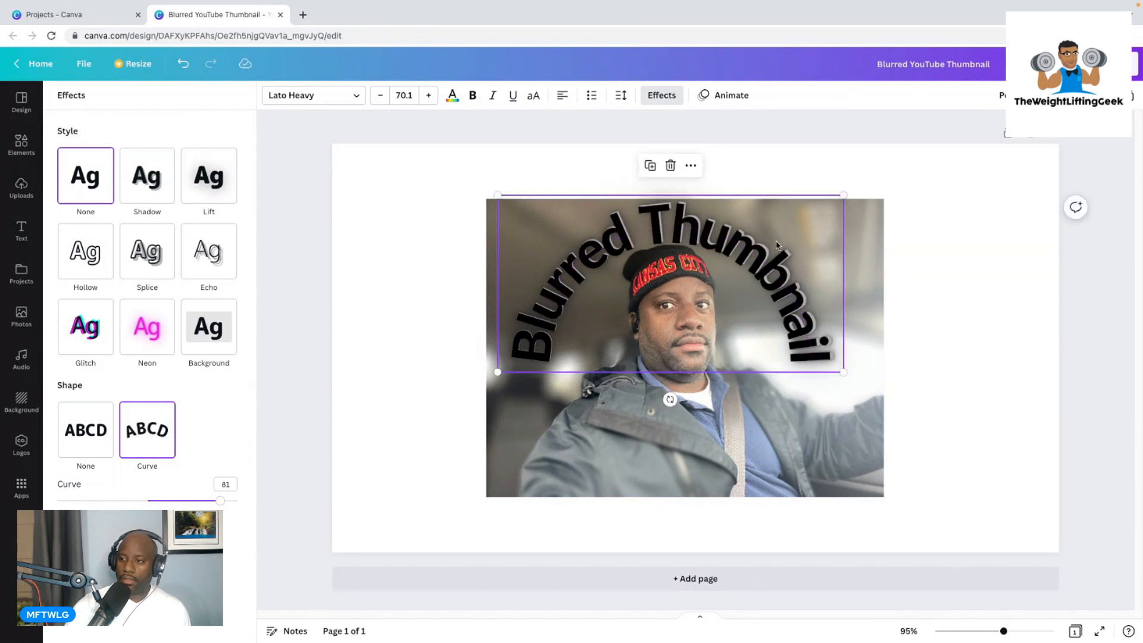
{"action": "left_click", "coordinate": [939, 406]}
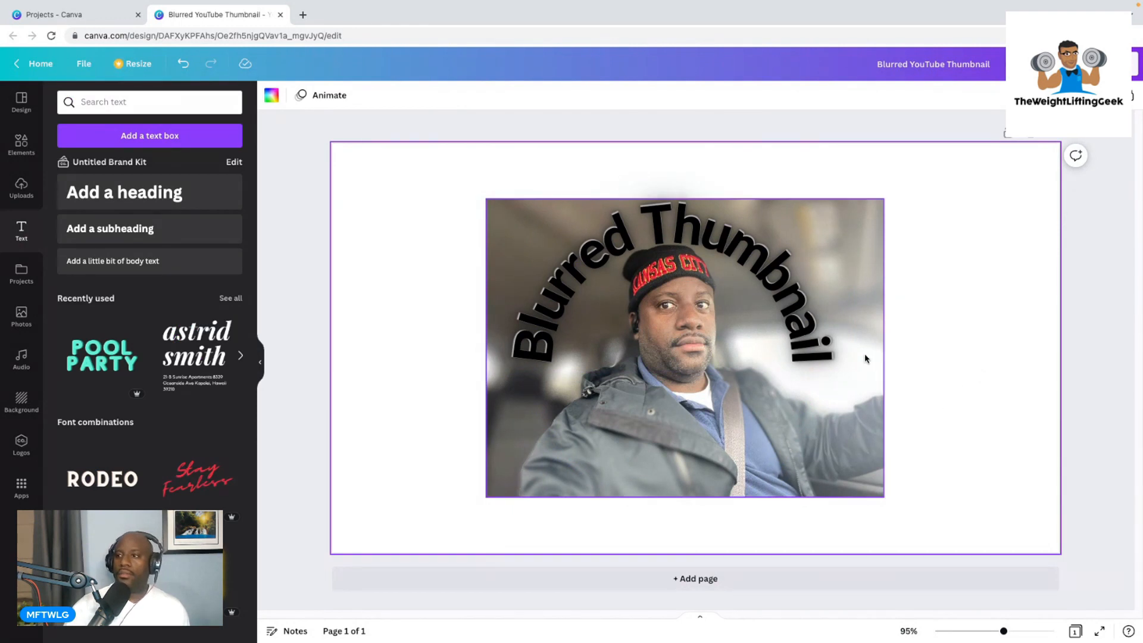